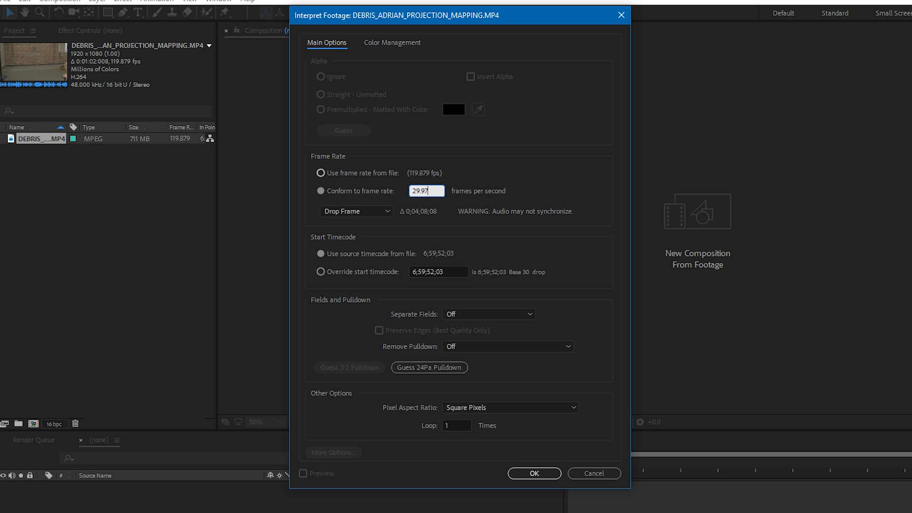
Conform the footage's frame rate to 29.97 fps, and create and preview a composition made from it
left_click(535, 473)
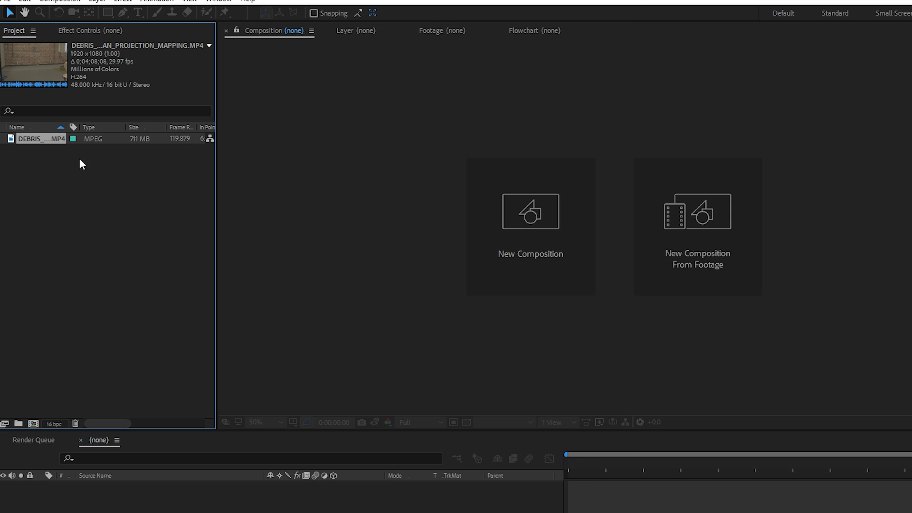
left_click_drag(40, 420, 35, 423)
left_click_drag(710, 463, 651, 460)
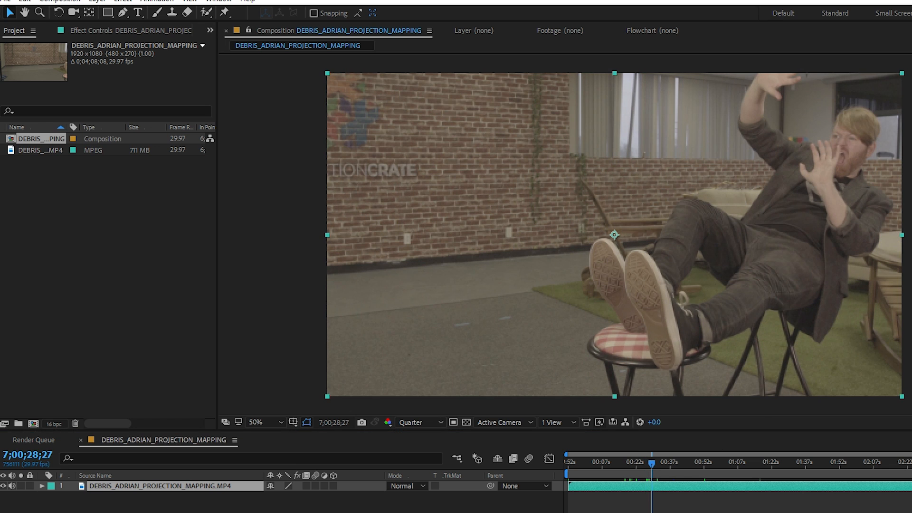
key("space")
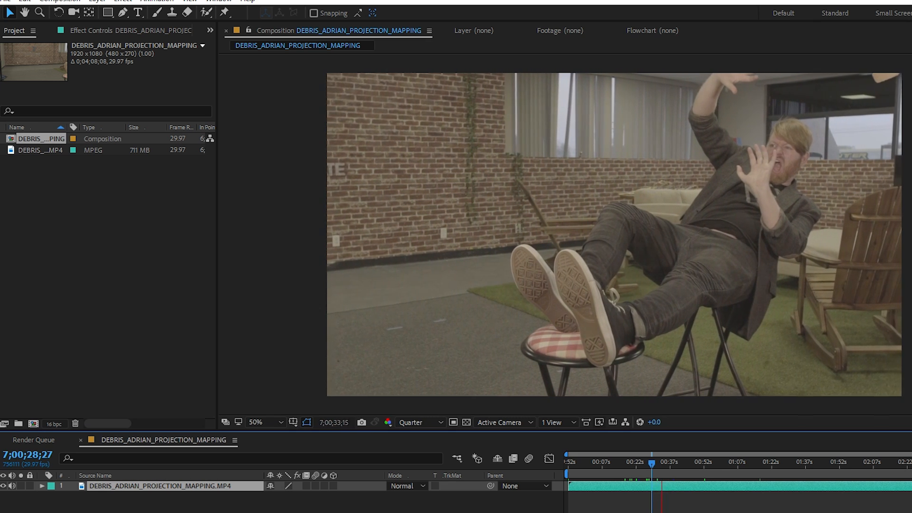
key("space")
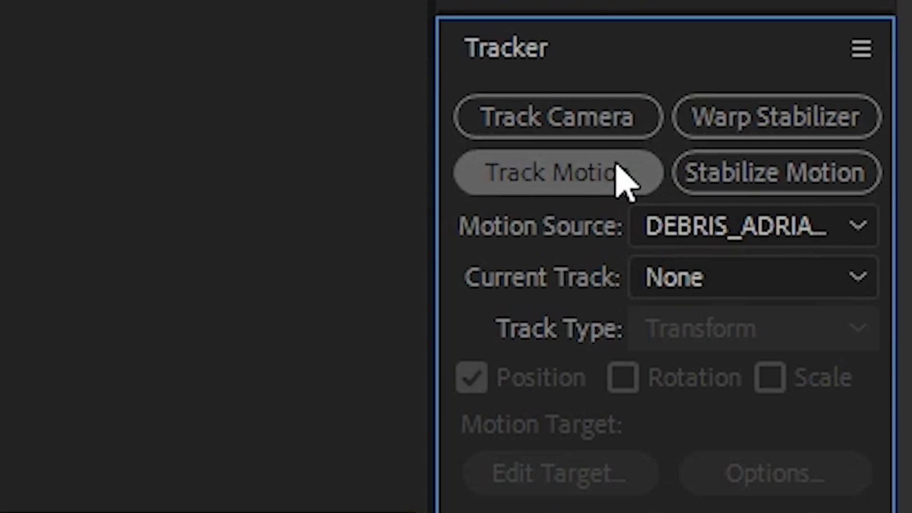
Motion-track the footage's position forward with one track point where the brick wall meets the window's lower corner
left_click(845, 247)
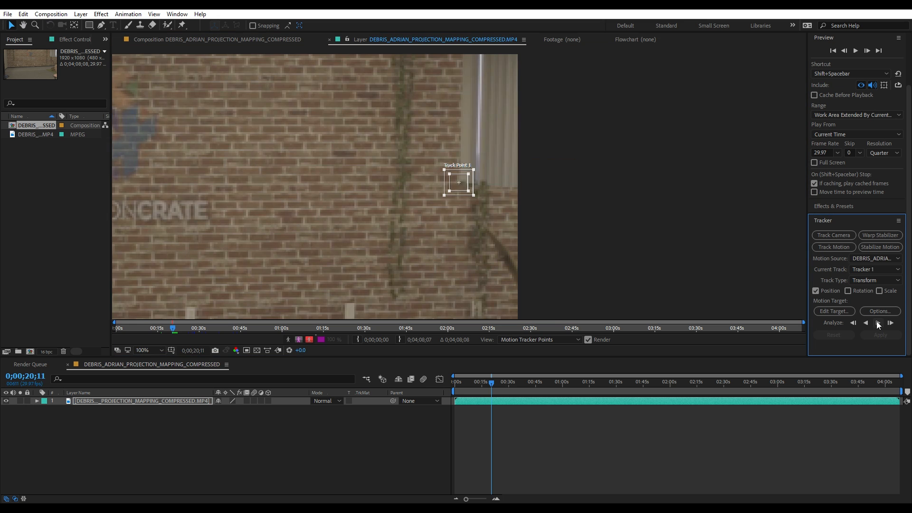
left_click(878, 323)
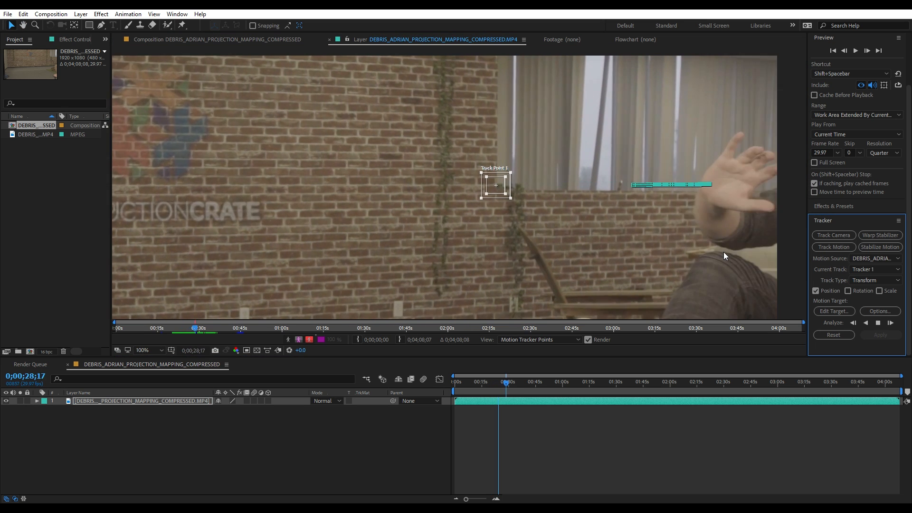
Draw a curved mask path along the outline of the shoes above the checkered stool seat
scroll(730, 185, "down", 1)
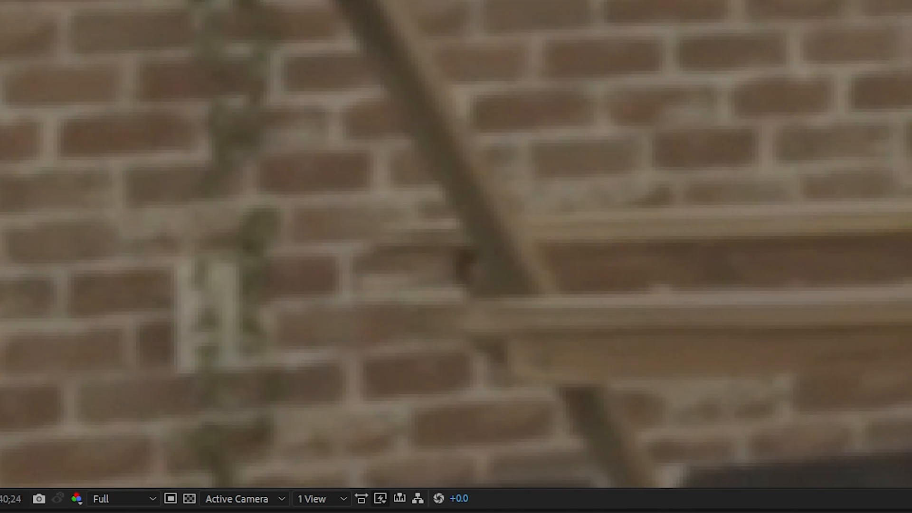
scroll(456, 244, "down", 3)
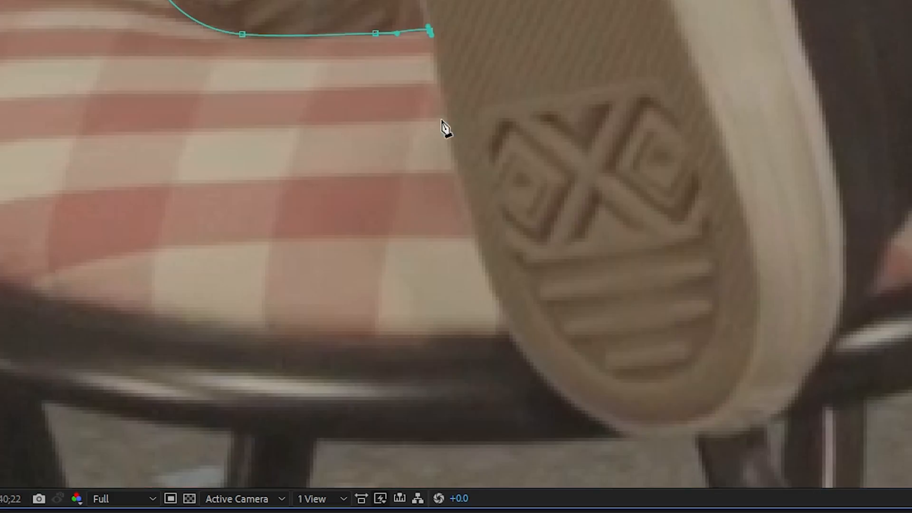
left_click_drag(608, 373, 623, 366)
left_click_drag(493, 327, 517, 324)
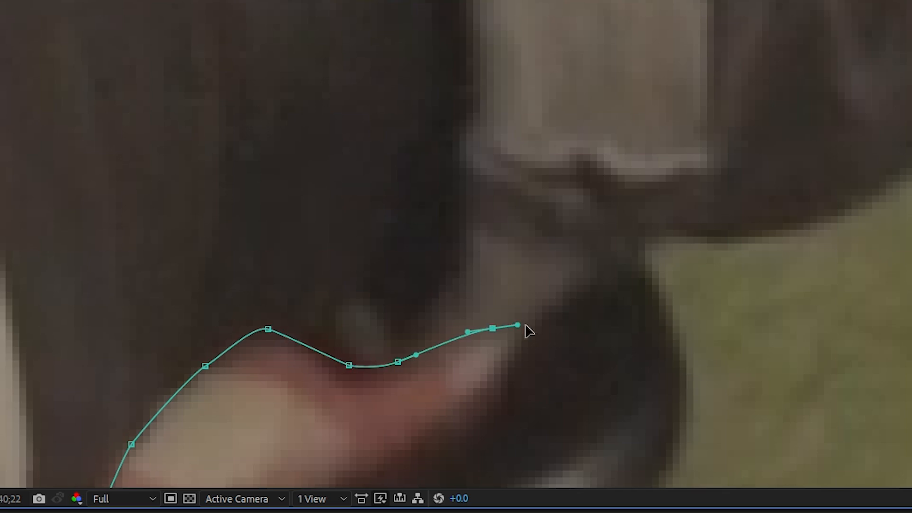
left_click_drag(377, 207, 383, 206)
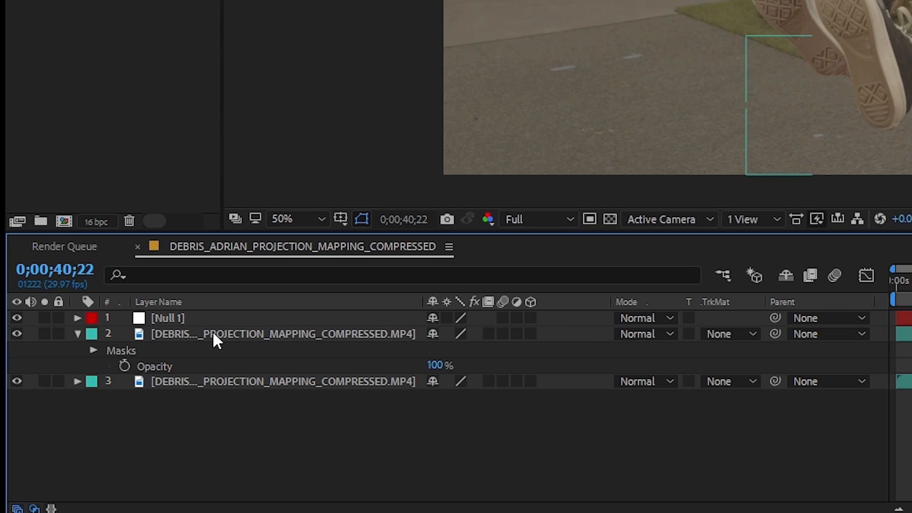
Parent the masked upper footage layer to the null layer
left_click(290, 333)
left_click_drag(779, 333, 357, 318)
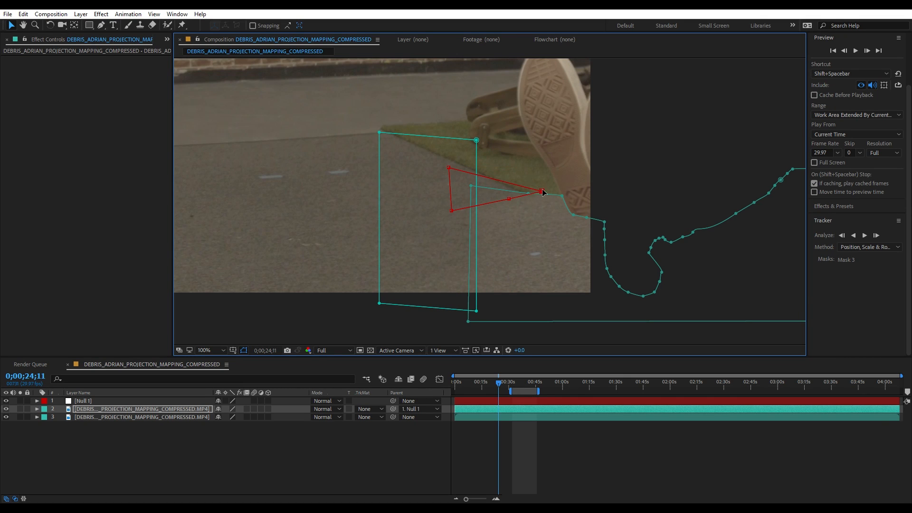
Apply the Exposure effect to the masked footage layer, set Exposure to -0.23 and check the blend with the floor
left_click(463, 332)
left_click(120, 205)
right_click(120, 205)
mouse_move(175, 257)
left_click(309, 381)
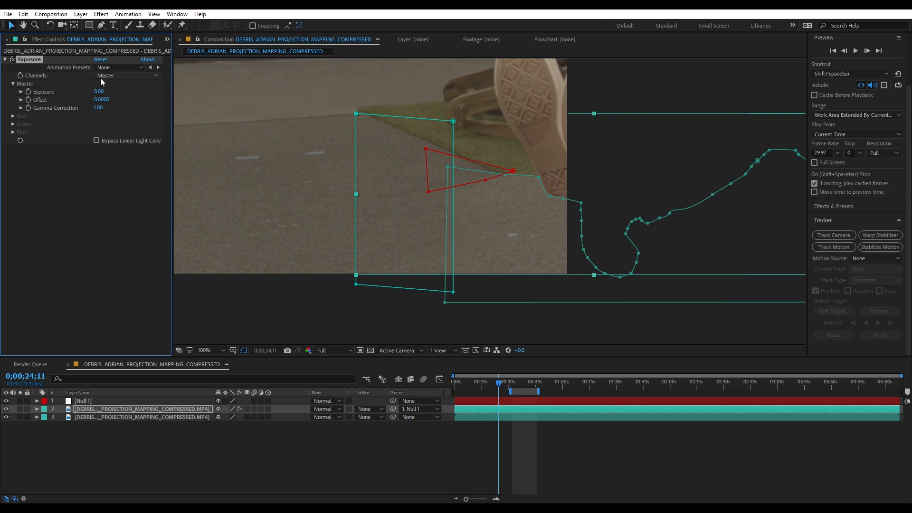
left_click_drag(90, 92, 76, 91)
left_click(241, 312)
left_click(240, 409)
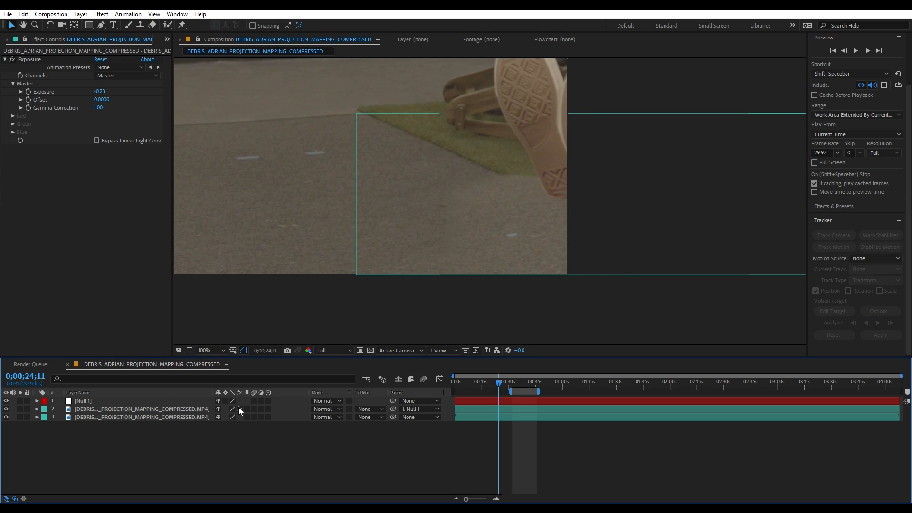
Keyframe the masked layer's Exposure at -0.23 at 0;00;24;11 and at 0.00 at 0;00;28;18
left_click(29, 93)
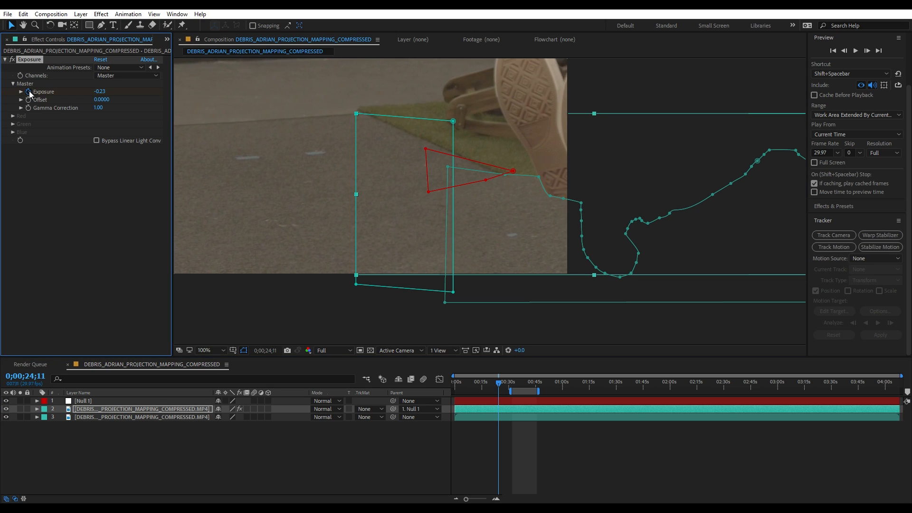
left_click_drag(498, 387, 502, 387)
left_click(506, 384)
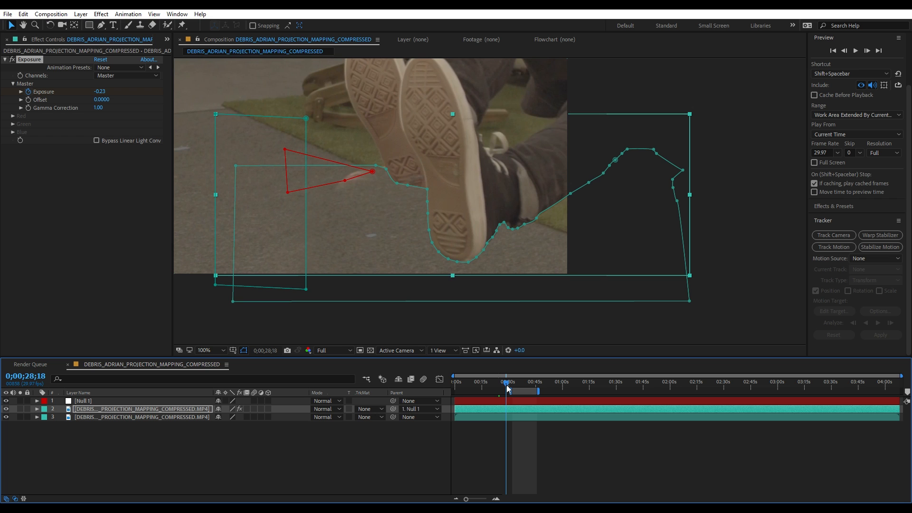
left_click(102, 92)
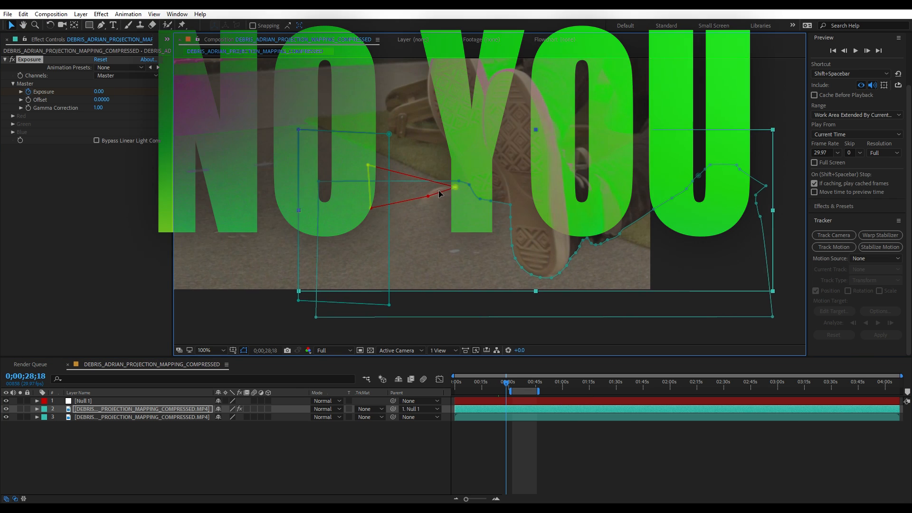
left_click(513, 385)
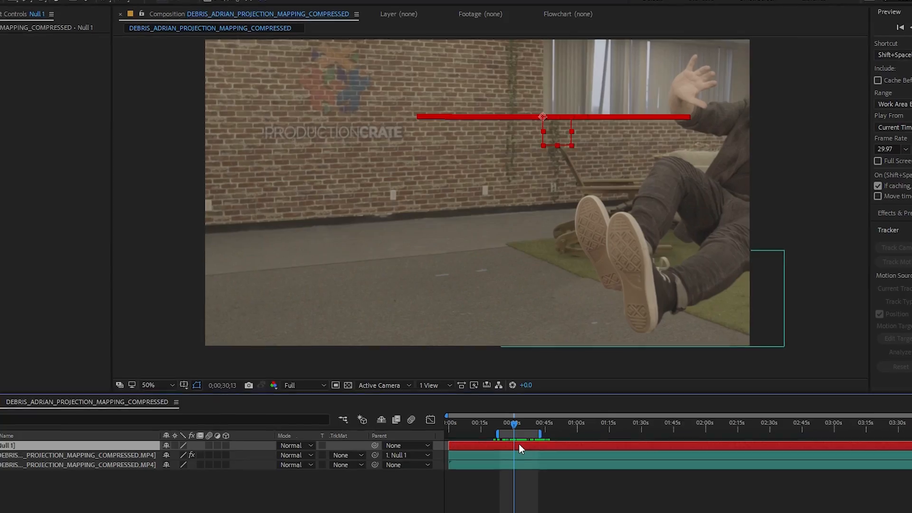
Trim the start and end of all layers to the work area, ending at 0;00;42;26
key("ctrl+a")
left_click(494, 425)
key("alt+[")
left_click(540, 422)
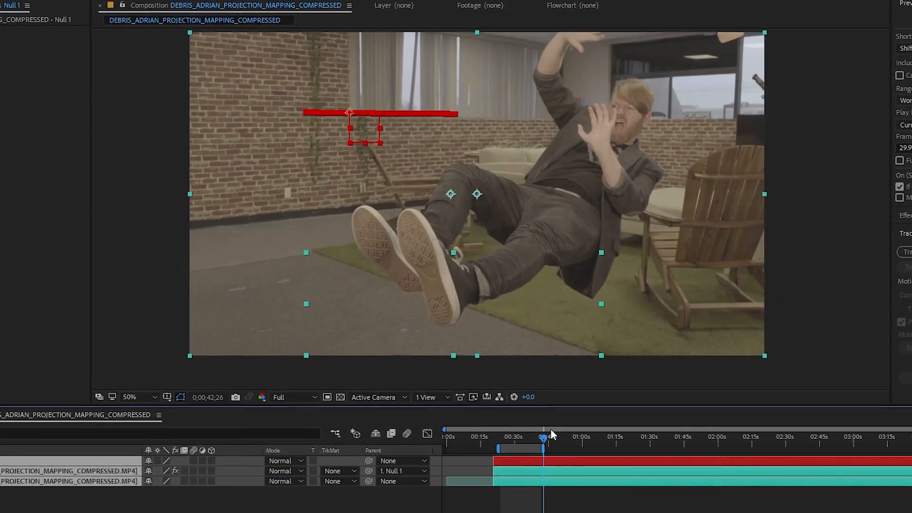
key("alt+]")
Pre-compose all layers as Pre-comp 1, moving all attributes and adjusting the duration to the selected layers' time span
left_click(516, 434)
right_click(515, 461)
left_click(548, 480)
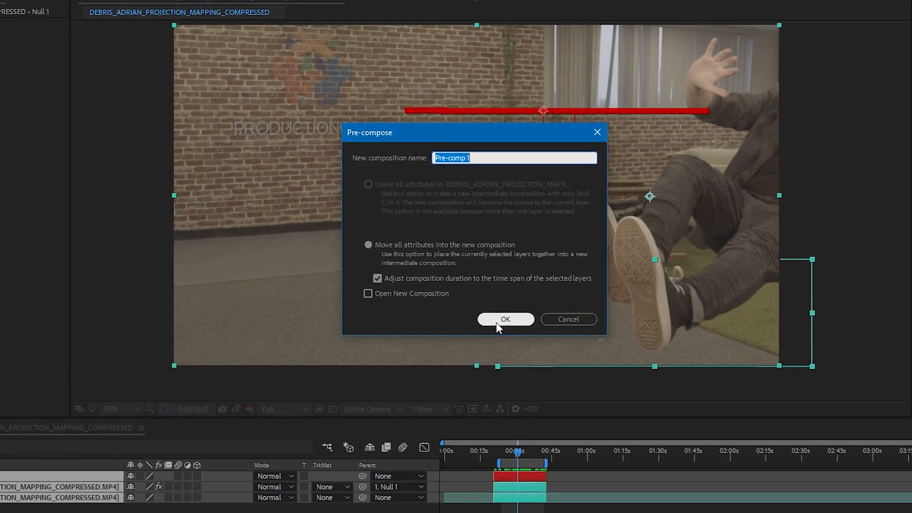
left_click(505, 319)
mouse_move(517, 450)
left_mouse_down()
mouse_move(525, 449)
mouse_move(514, 447)
left_mouse_up()
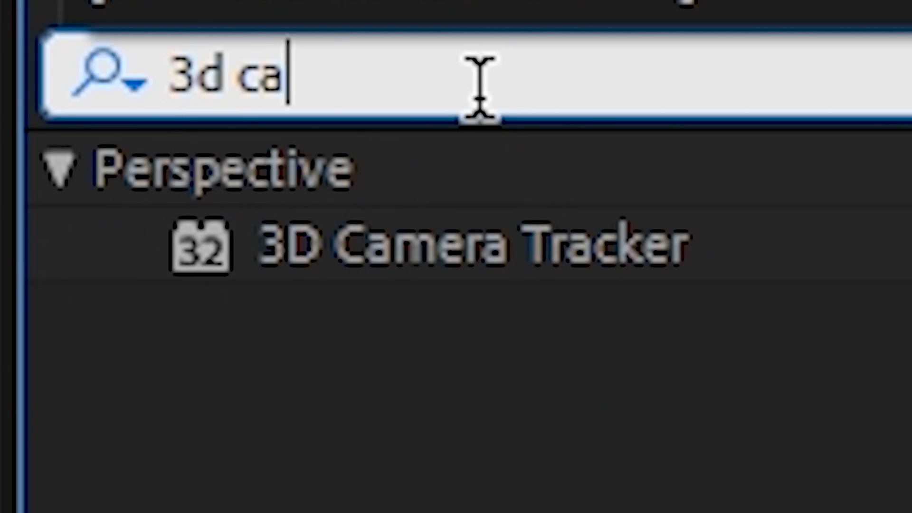
Apply the 3D Camera Tracker effect to the pre-composed footage and create a camera from the solve
type("m")
left_click(492, 242)
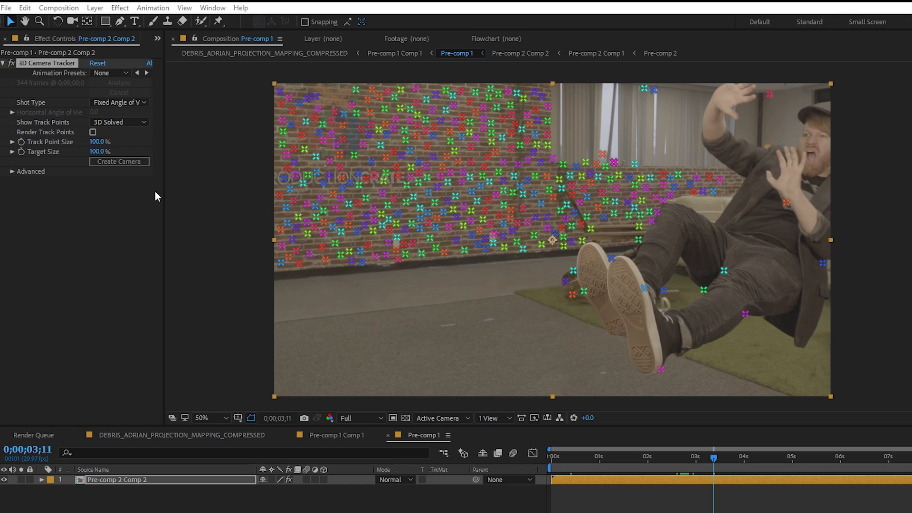
left_click(135, 162)
Create a solid from a group of tracked points on the brick wall at 0;00;02;22
left_click(143, 489)
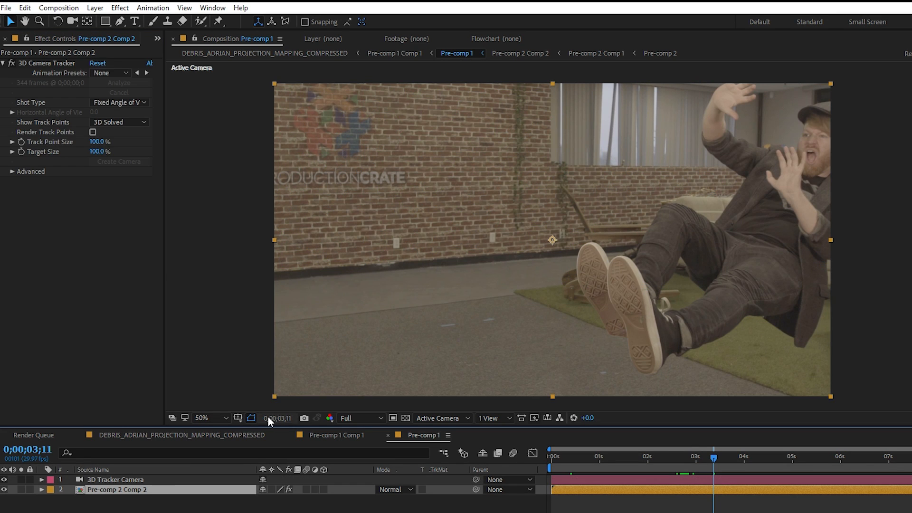
left_click_drag(694, 458, 628, 459)
left_click(54, 64)
mouse_move(251, 276)
left_mouse_down()
mouse_move(372, 277)
mouse_move(231, 152)
left_mouse_up()
right_click(373, 203)
left_click(397, 224)
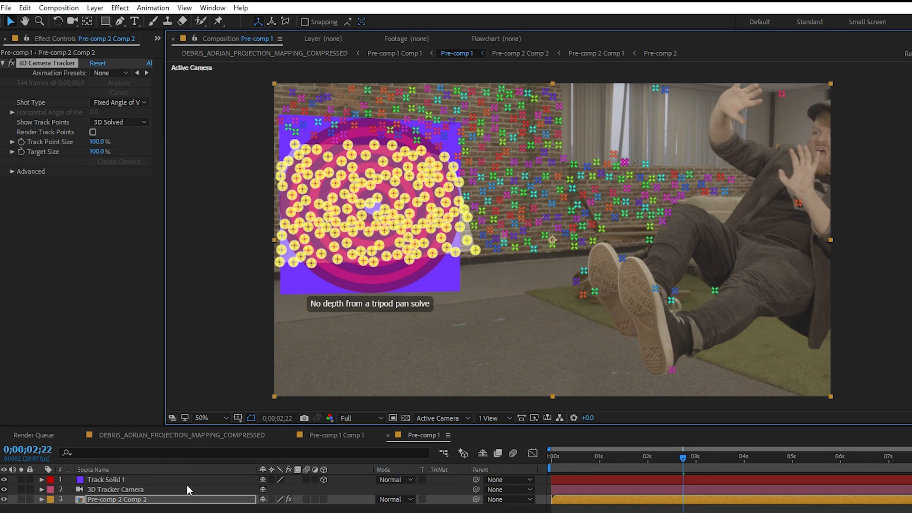
Hide the footage layer and scrub back through the track solid's motion to the start
left_click(121, 499)
left_click(4, 499)
left_click_drag(636, 463, 553, 469)
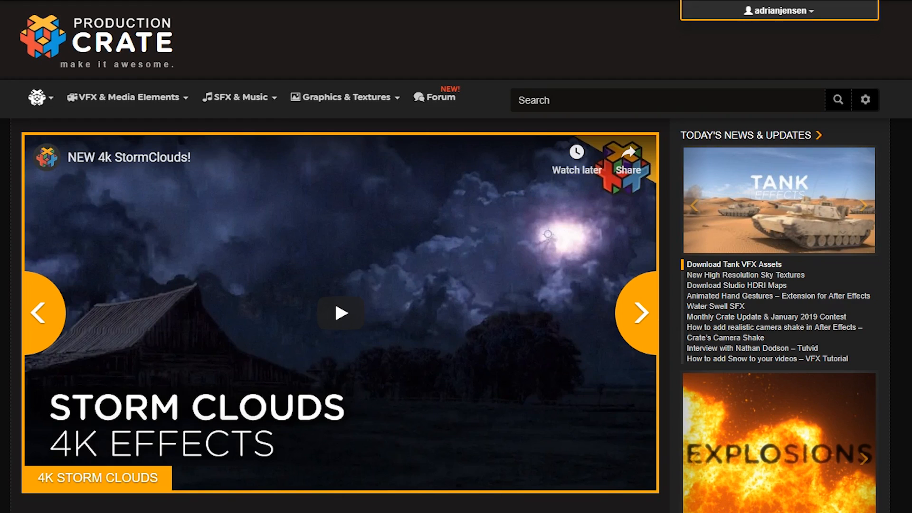
Switch to the ProductionCrate website and browse its visual effects archives for footage elements
mouse_move(143, 105)
left_click(121, 150)
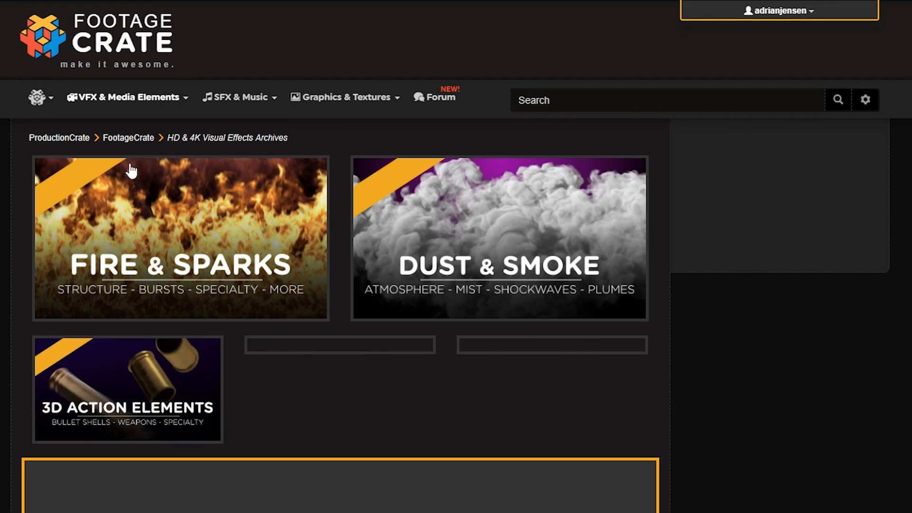
scroll(289, 234, "down", 6)
scroll(288, 234, "up", 4)
left_click(244, 189)
scroll(276, 211, "down", 10)
left_click(258, 316)
scroll(260, 317, "down", 9)
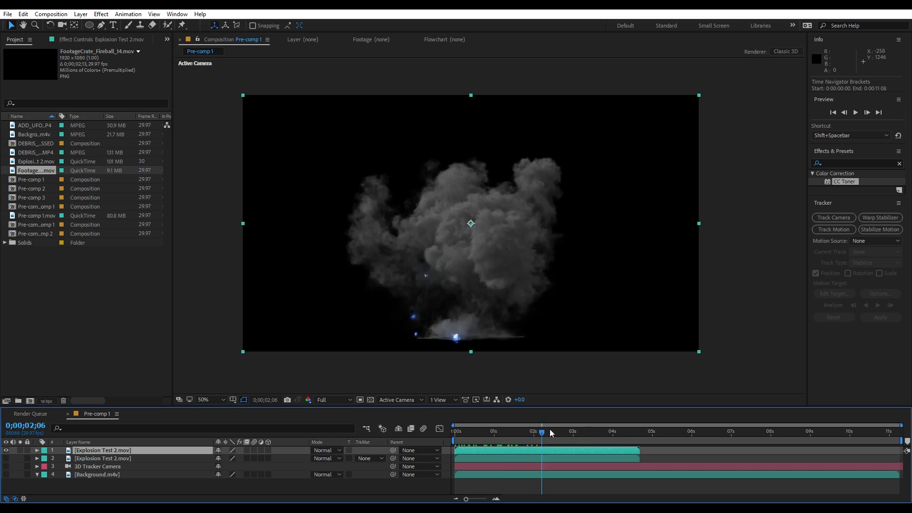
Pre-compose the Explosion Test 2.mov layer in After Effects and open the new composition
key("ctrl+shift+c")
left_click(457, 258)
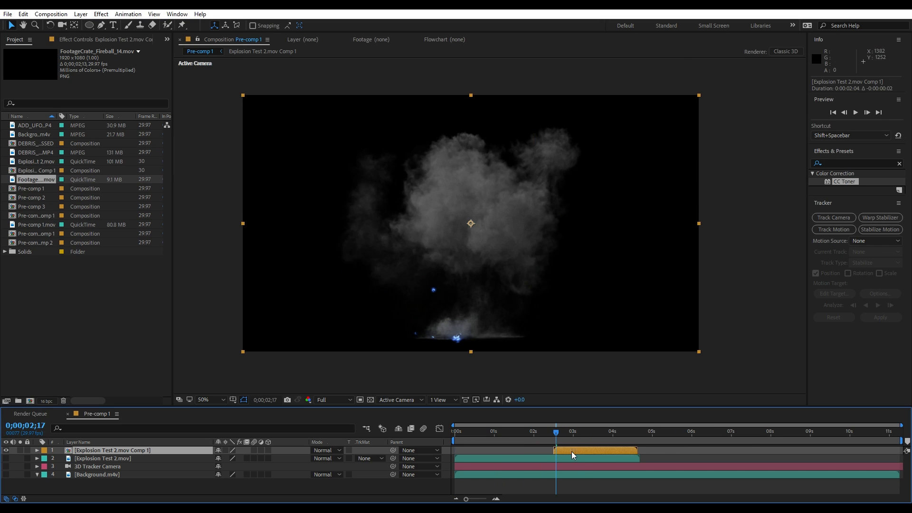
double_click(572, 450)
Apply the Tint effect to the explosion clip and reduce its composition's frame to fit around the smoke
left_click(844, 163)
type("tint")
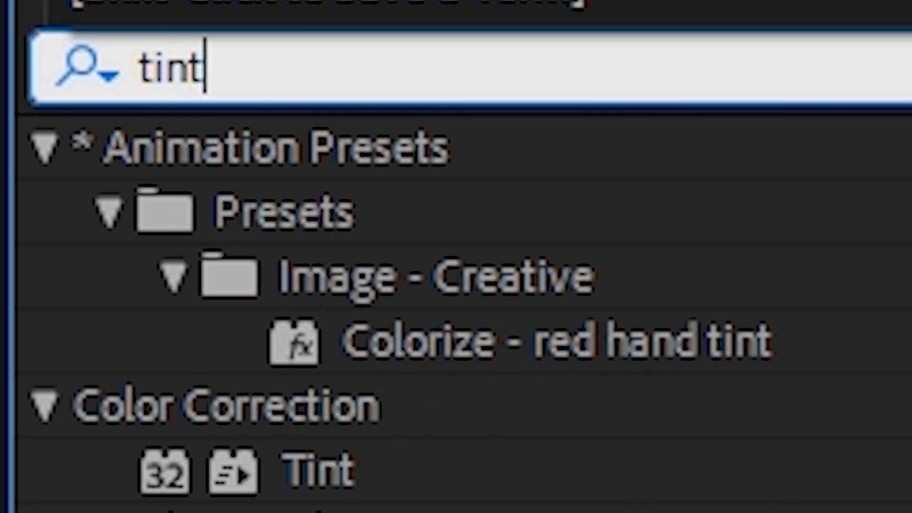
double_click(314, 470)
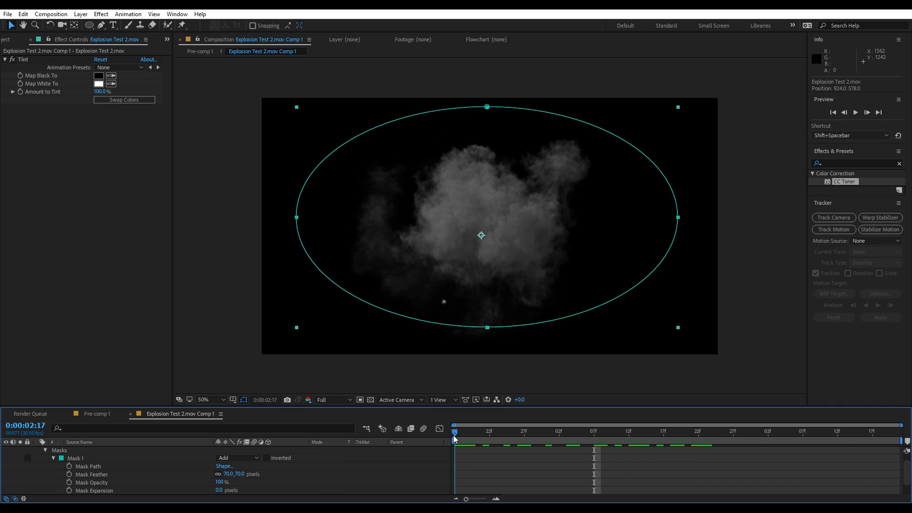
left_click(51, 14)
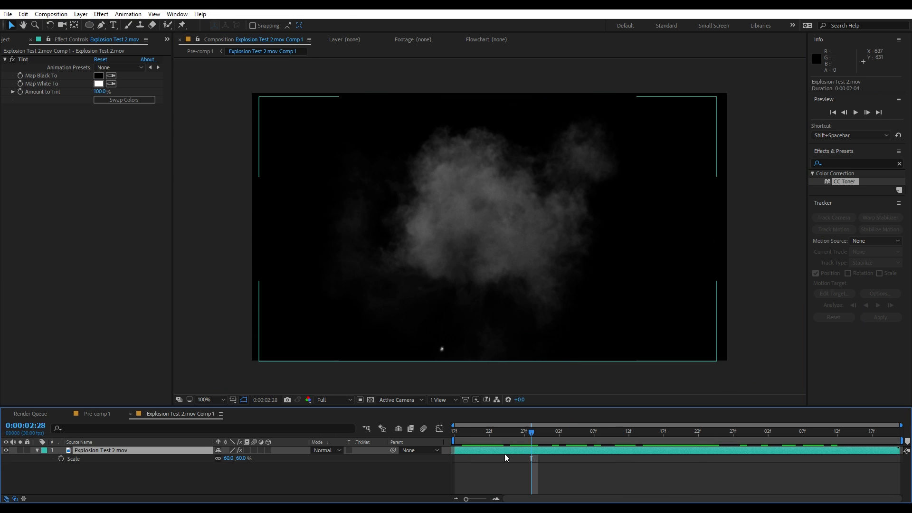
left_click(702, 469)
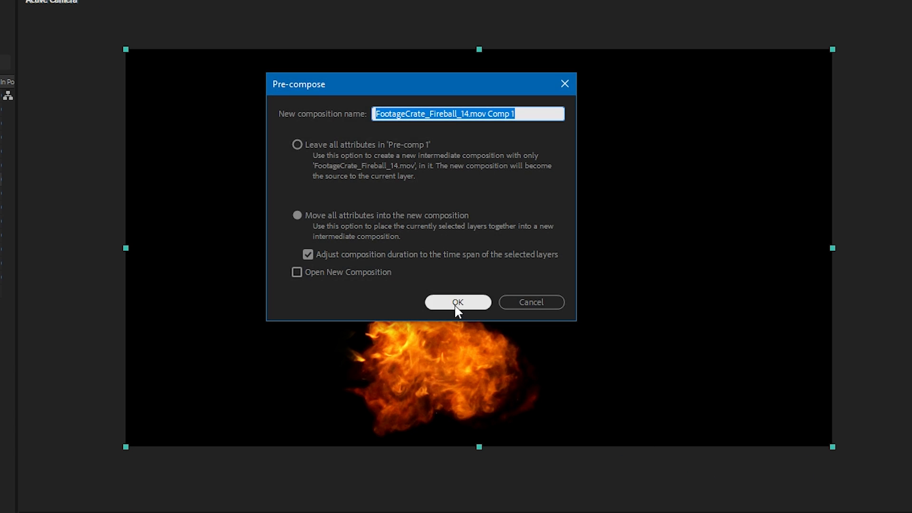
Pre-compose the FootageCrate_Fireball_14.mov layer and set the new composition's size to 1000 by 1000 px
left_click(457, 303)
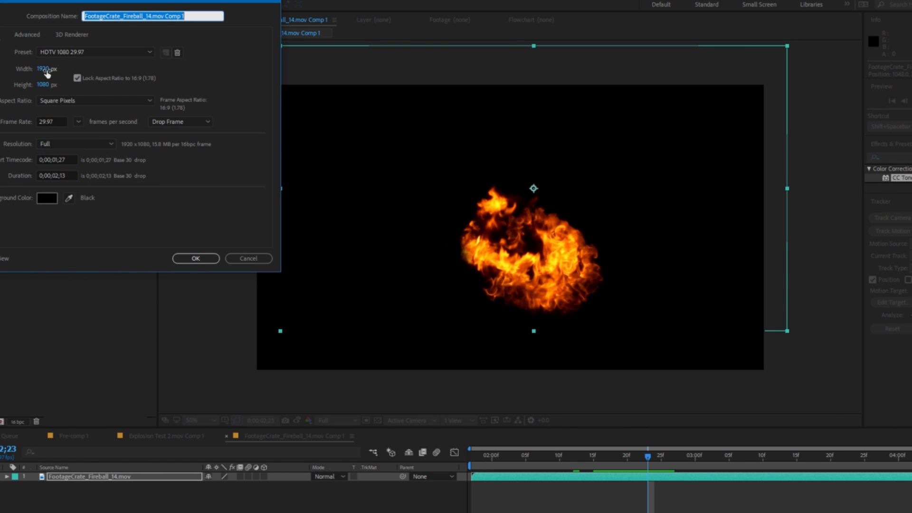
type("1000")
key("Tab")
type("1000")
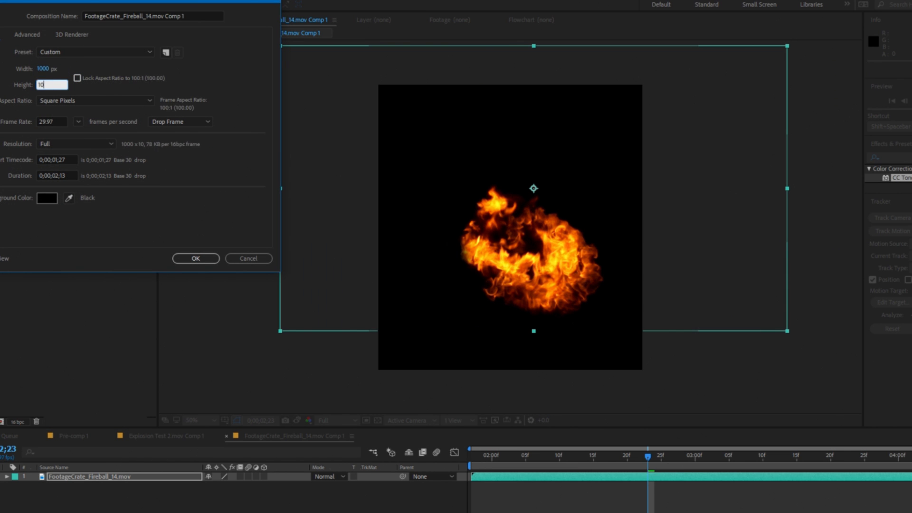
key("Return")
Check the fireball's extent over time and reduce the composition's width and height to fit closer around it
left_click_drag(664, 452, 756, 477)
left_click(29, 1)
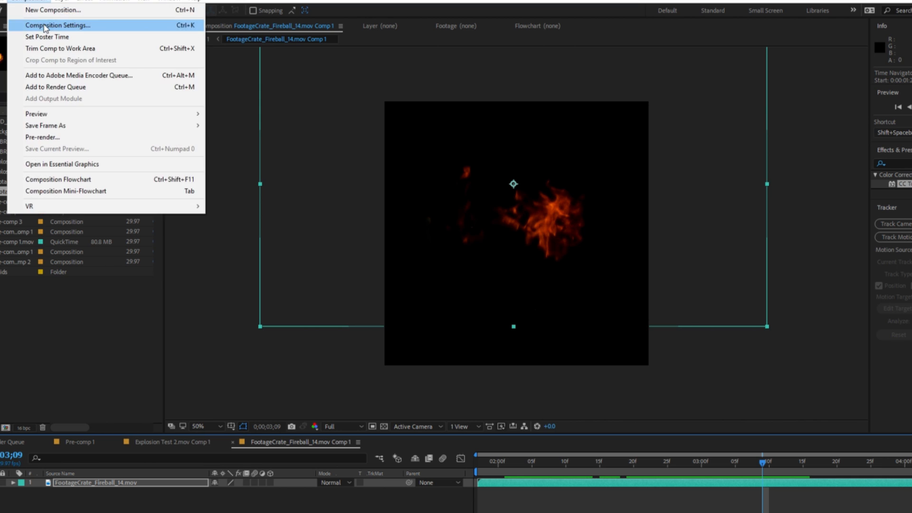
left_click(41, 26)
left_click_drag(50, 90, 1, 91)
left_click_drag(49, 75, 14, 77)
left_click(202, 264)
Reposition the fireball layer inside the smaller frame, checking its fit at different times
left_click_drag(514, 266, 535, 272)
mouse_move(764, 469)
left_mouse_down()
mouse_move(489, 470)
mouse_move(781, 464)
left_mouse_up()
left_click_drag(543, 236, 541, 242)
left_click(569, 464)
Set the fireball composition's size to 760 by 767 px and reposition the fireball layer inside it, checking its fit over time
left_click(33, 2)
left_click(57, 22)
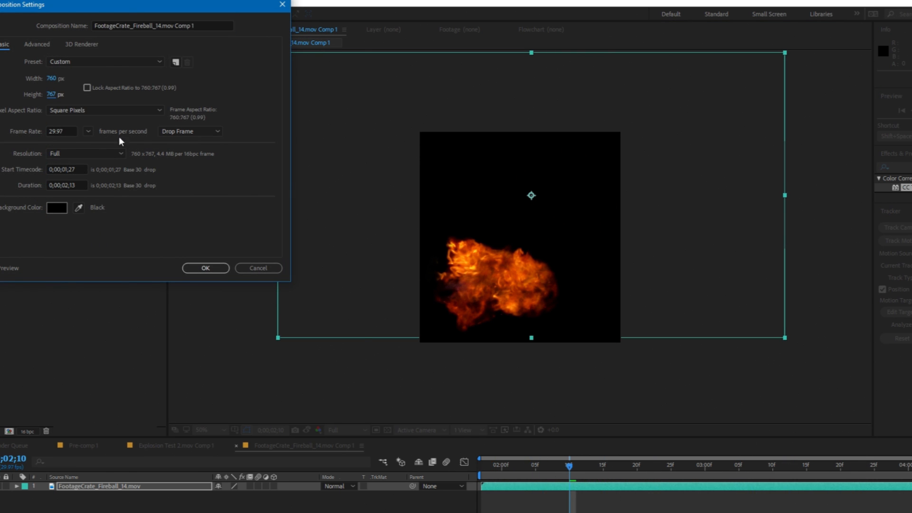
left_click(206, 268)
left_click_drag(568, 465, 602, 463)
mouse_move(505, 280)
left_mouse_down()
mouse_move(494, 281)
mouse_move(502, 296)
mouse_move(494, 281)
left_mouse_up()
left_click_drag(642, 462, 875, 476)
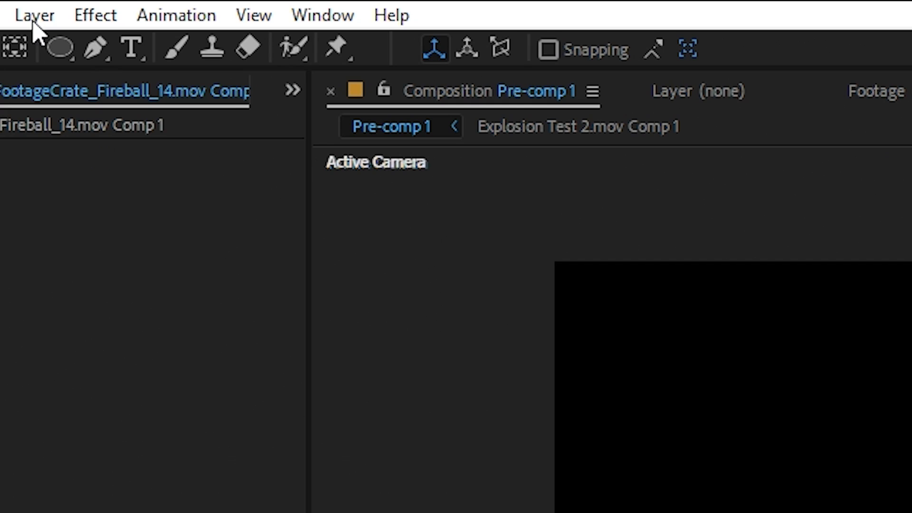
Create a black solid layer in Pre-comp 1 and apply the CC Particle World effect to it
left_click(65, 4)
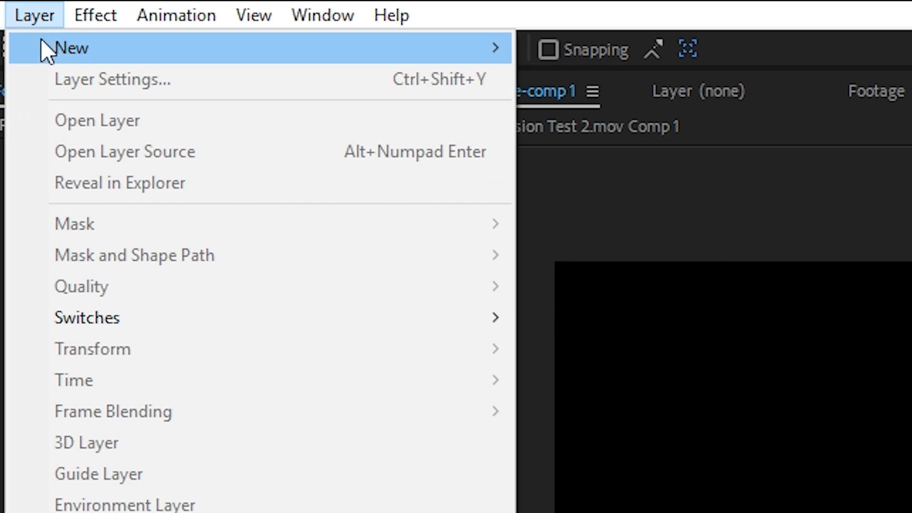
mouse_move(195, 14)
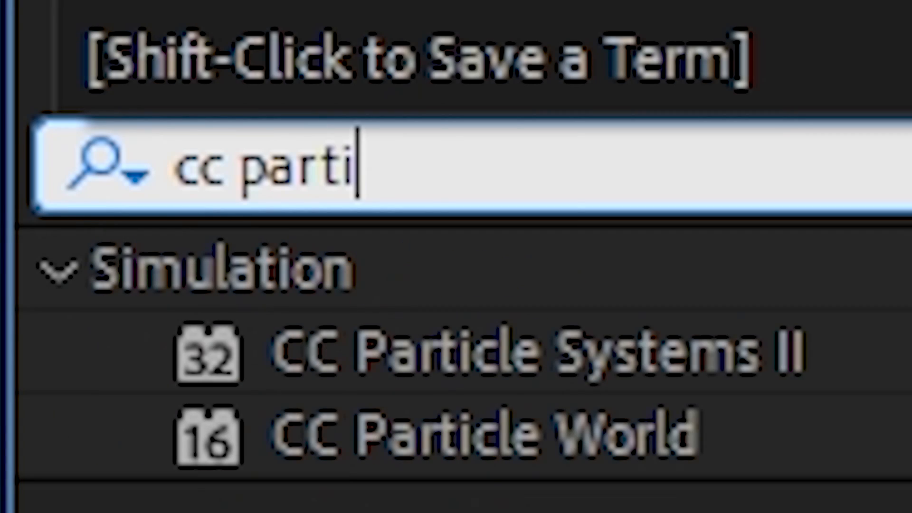
type("cle world")
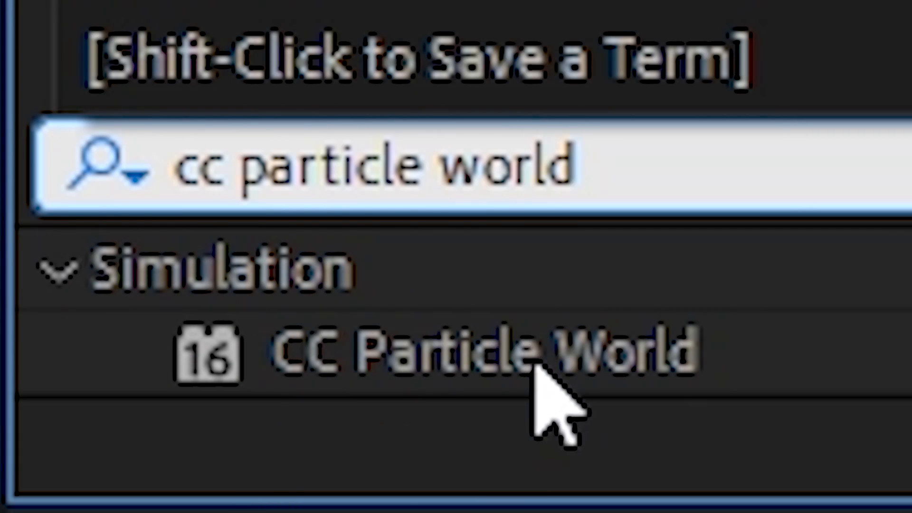
double_click(534, 366)
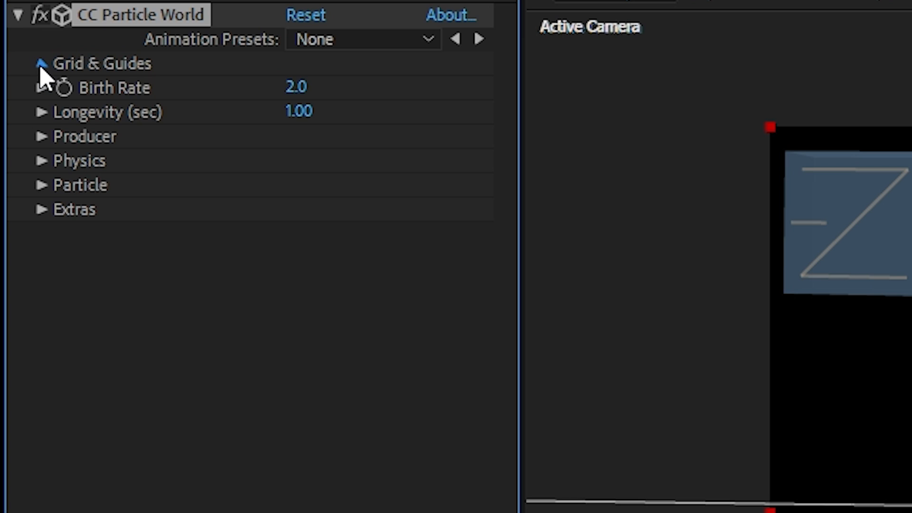
Turn off the particle effect's Position, Radius, Motion Path, Horizon and Axis Box guides, leaving only the Grid on
left_click(42, 64)
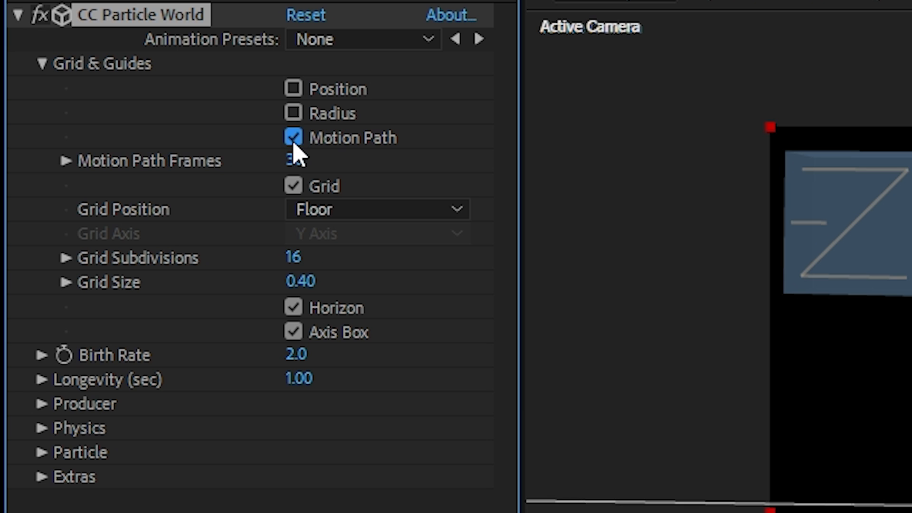
left_click(293, 332)
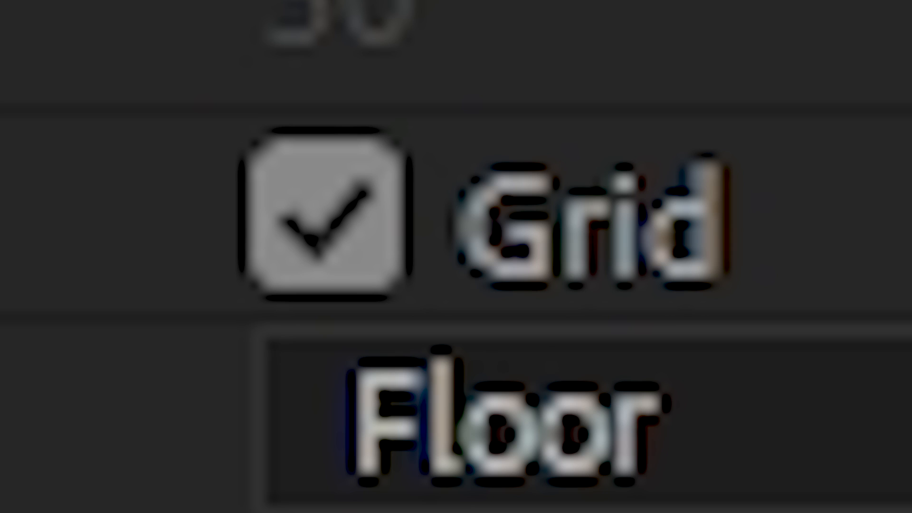
left_click_drag(525, 433, 531, 436)
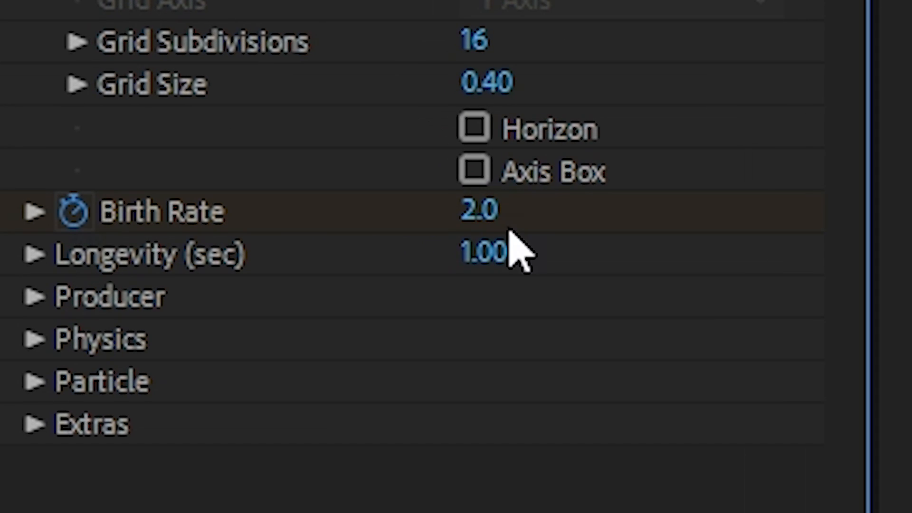
Keyframe the particle Birth Rate at 0.6, followed by a keyframe of 0
left_click(97, 172)
type("0.6")
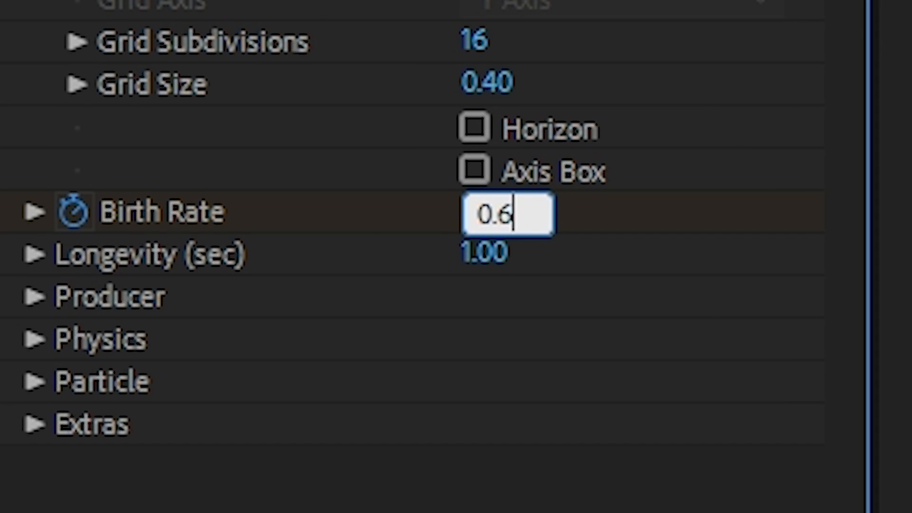
key("Return")
left_click(491, 216)
type("0")
key("Return")
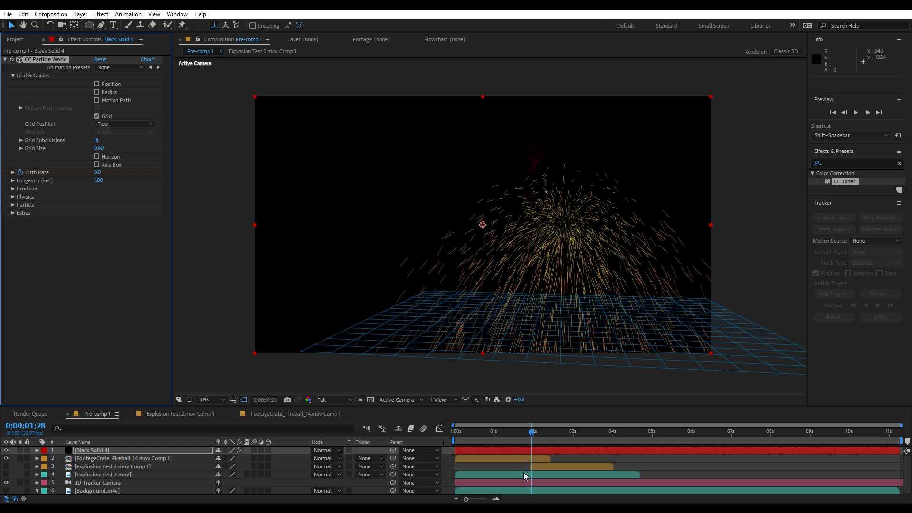
At the one-second mark, show the Background.m4v layer and adjust the particle producer's position against it
left_click_drag(527, 437, 493, 433)
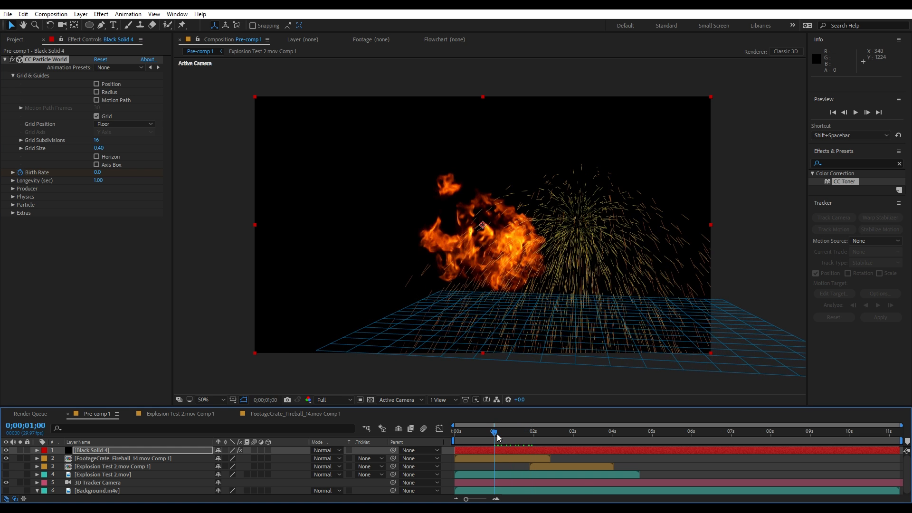
left_click(14, 188)
left_click(6, 490)
left_click_drag(98, 196, 94, 214)
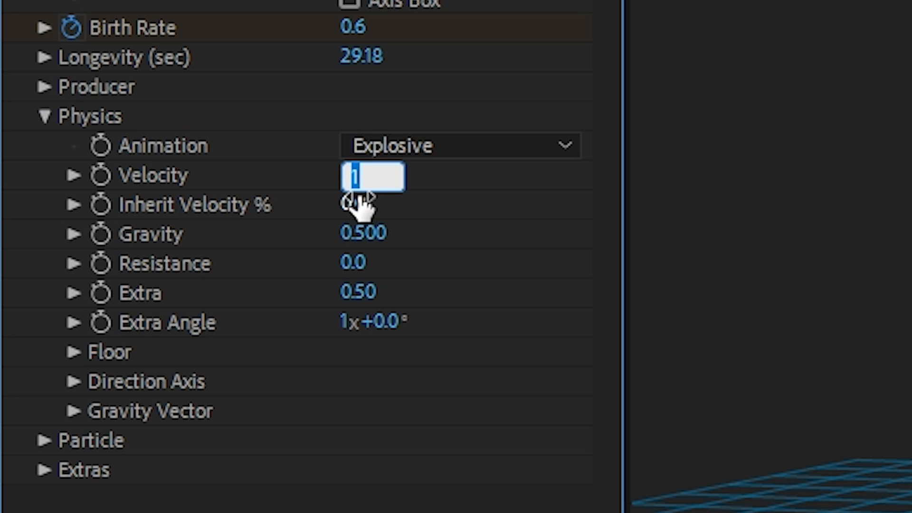
Set the particle physics values for Velocity, Gravity and Extra to 0
key("Return")
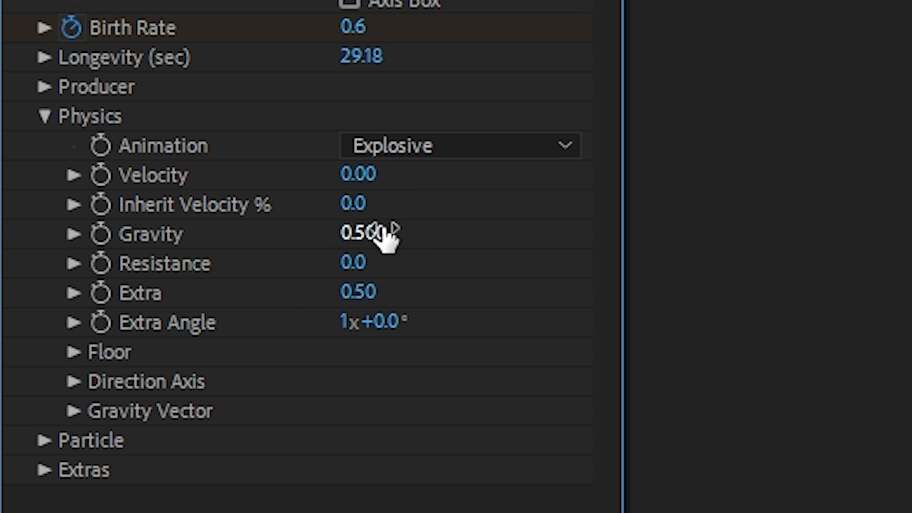
left_click(358, 291)
type("0")
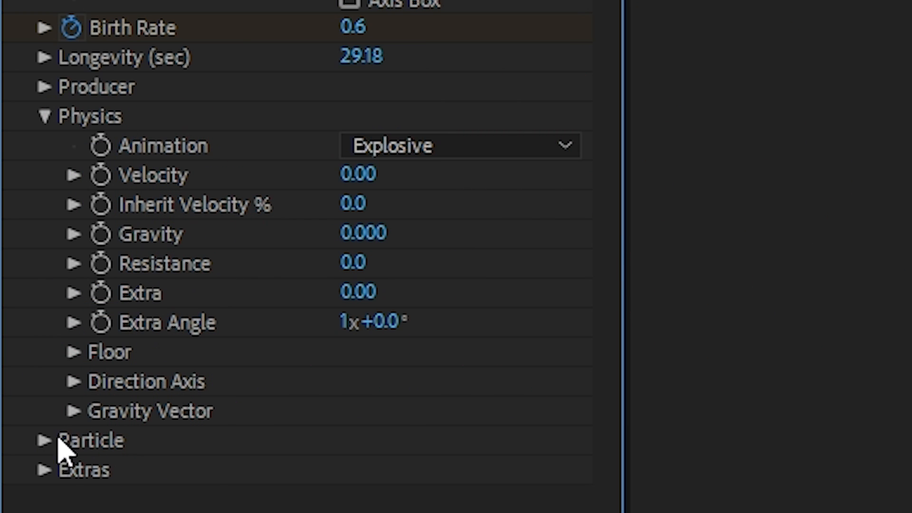
Make the particles Textured Squares with Birth Size 10.410, Death Size 10.720 and Size Variation 55%
left_click(65, 439)
scroll(380, 429, "down", 2)
left_click(403, 421)
left_click(452, 309)
scroll(296, 334, "down", 4)
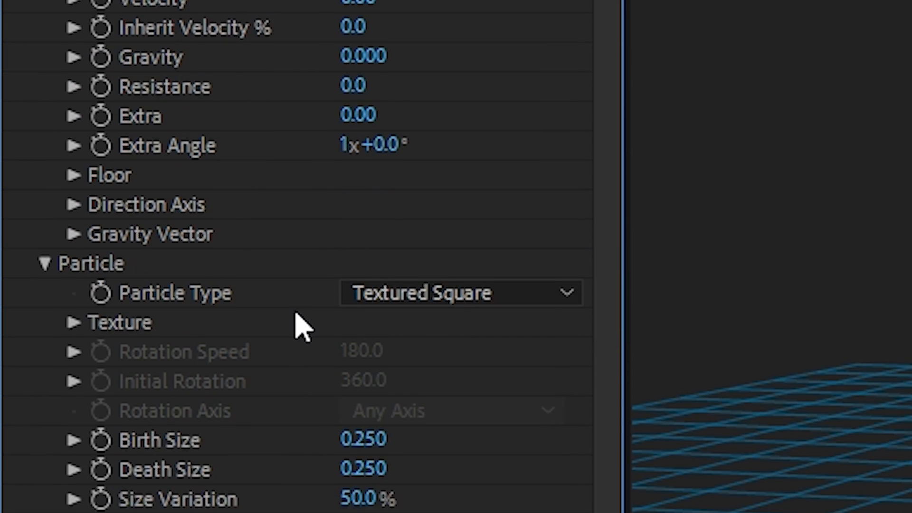
left_click_drag(351, 451, 608, 451)
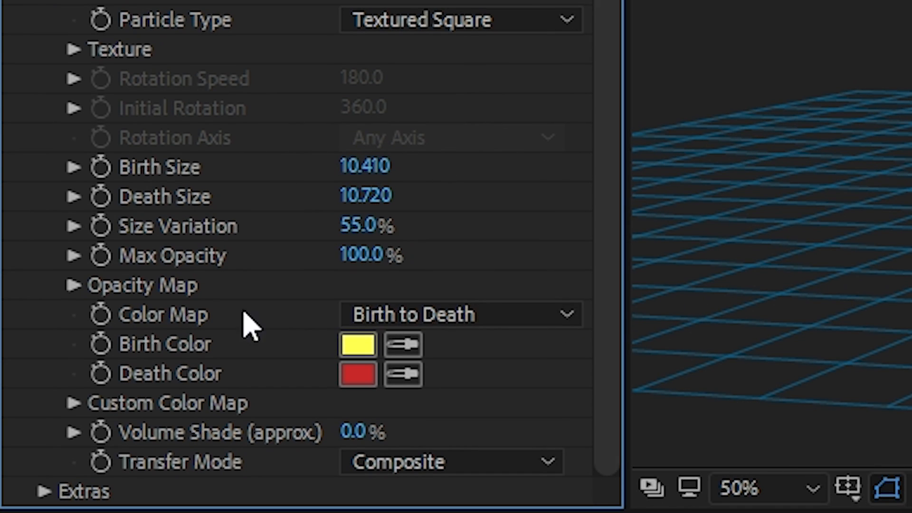
Set the particles' Color Map to Custom and fill the entire Opacity Map for full opacity throughout their life
left_click(73, 285)
scroll(232, 309, "down", 3)
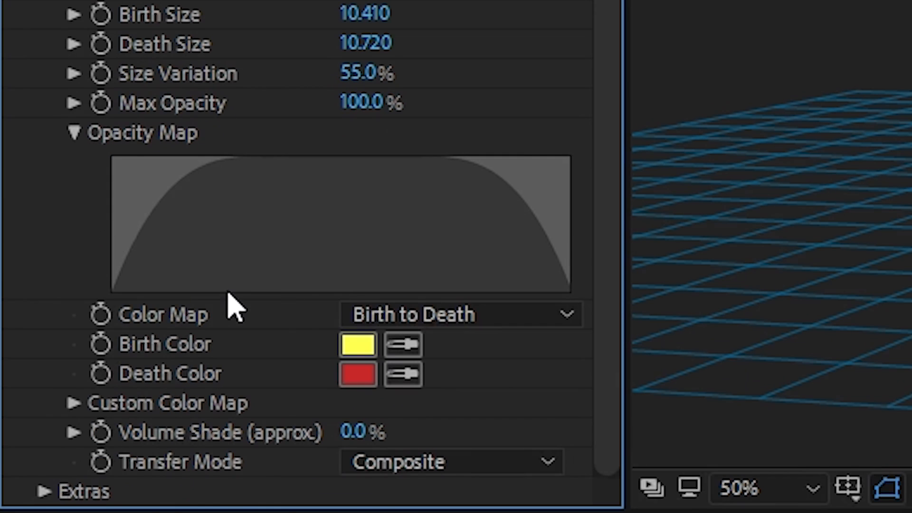
left_click(387, 309)
left_click(406, 353)
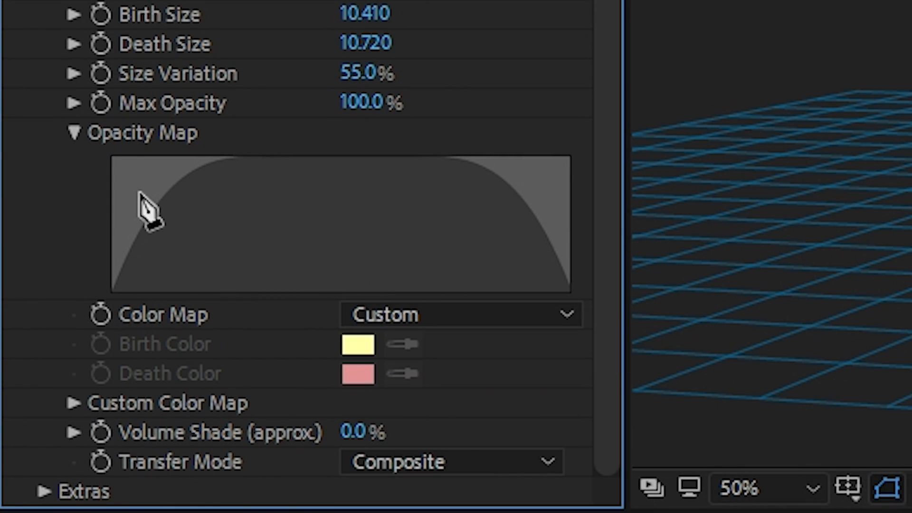
left_click_drag(419, 148, 591, 148)
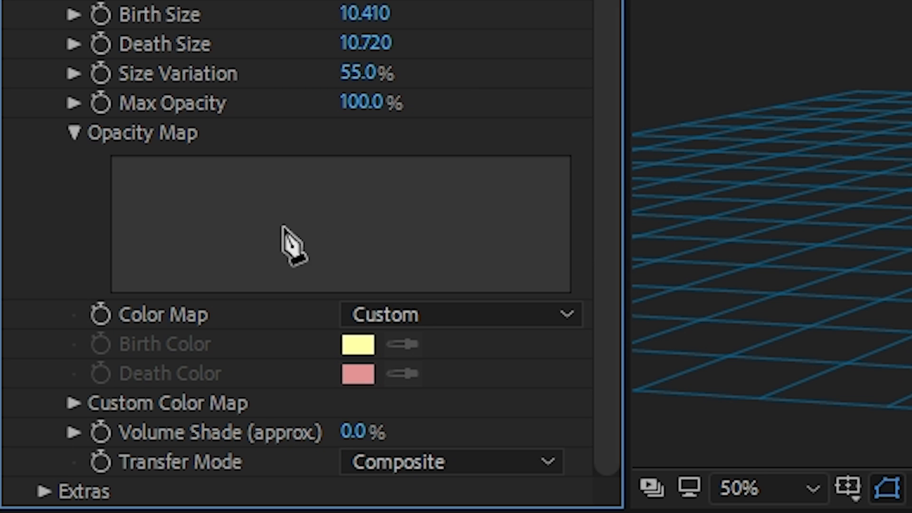
left_click(77, 135)
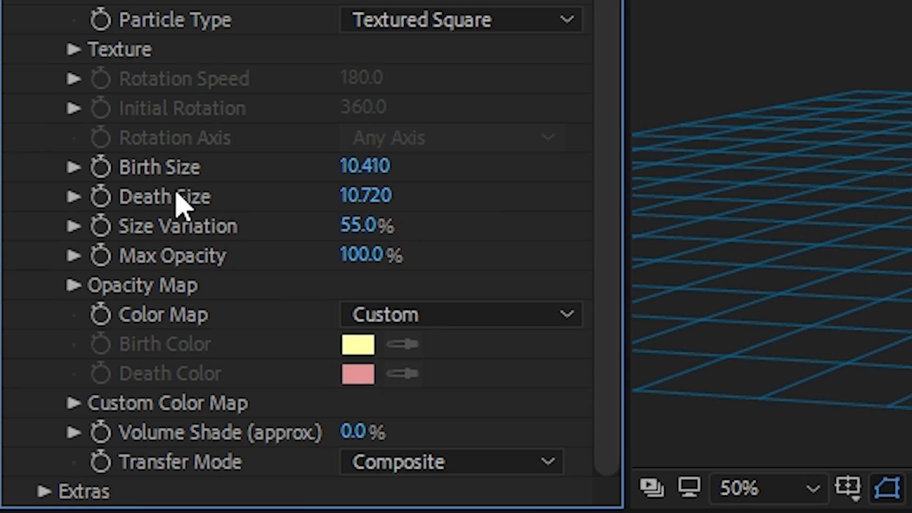
Use FootageCrate_Fireball_14.mov Comp 1 as the particle texture layer, including its Effects & Masks
left_click(74, 49)
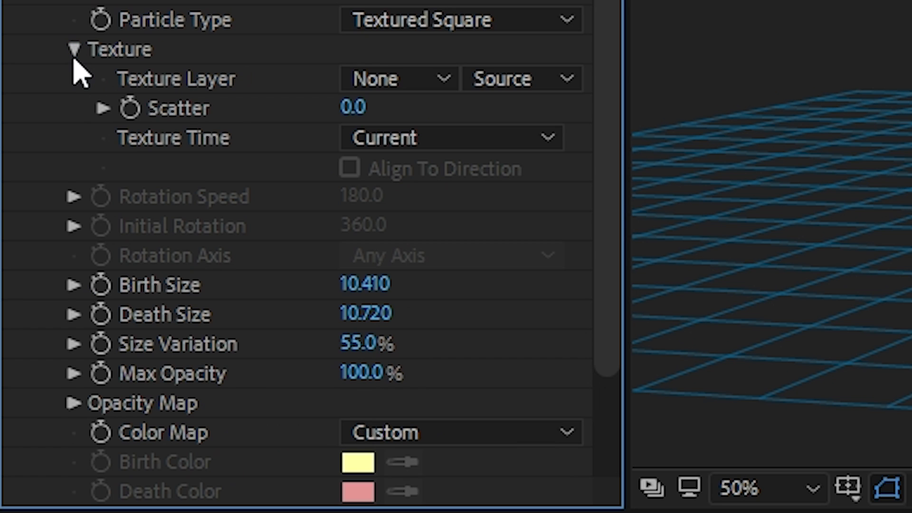
left_click(385, 80)
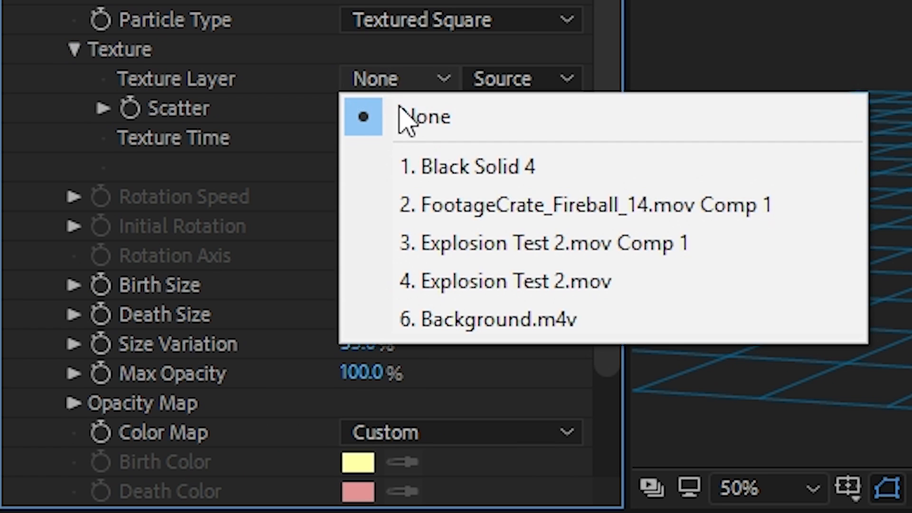
left_click(452, 205)
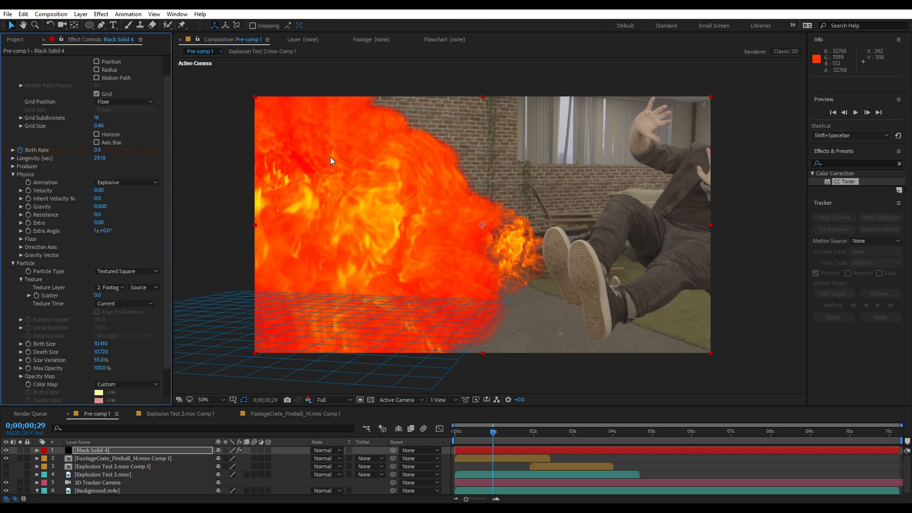
left_click(137, 288)
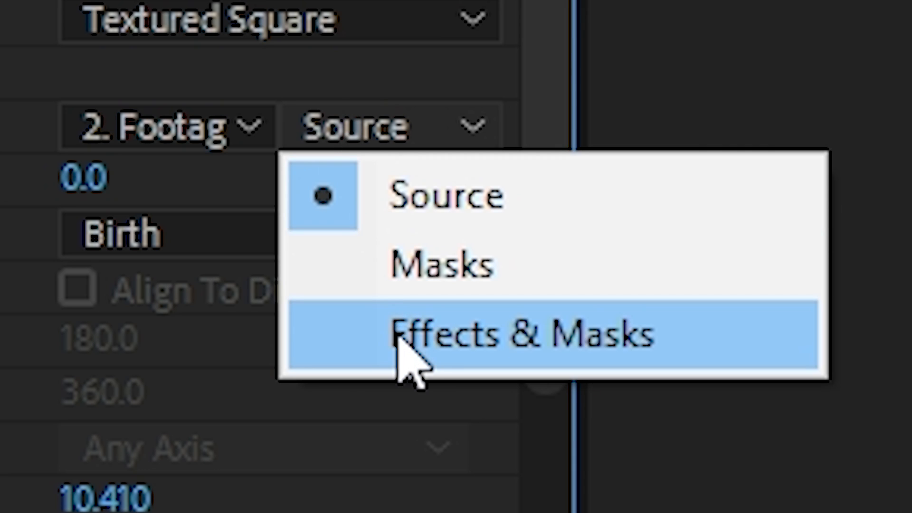
left_click(401, 338)
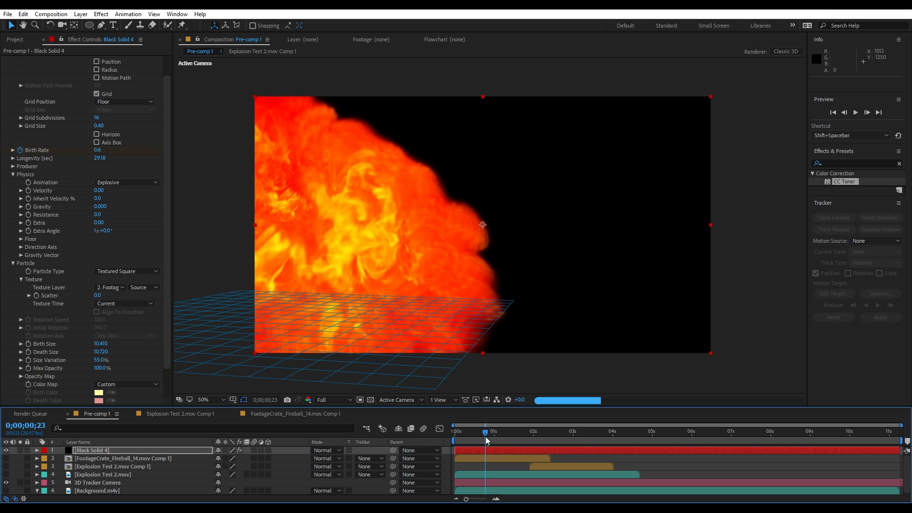
Set the particle Texture Time to Birth and check the fireball's animation at different times
left_click_drag(486, 440, 487, 435)
left_click(126, 303)
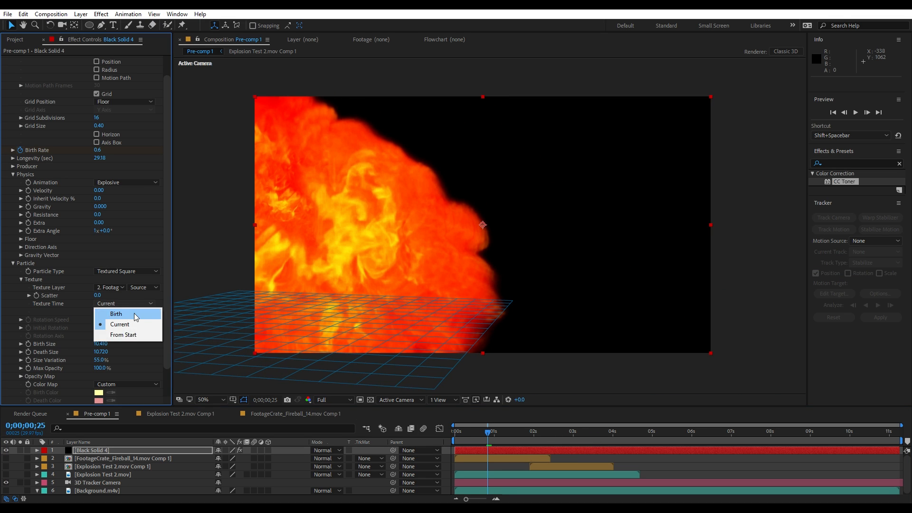
left_click(133, 312)
left_click(529, 435)
left_click_drag(531, 438, 504, 435)
Apply the Curves effect to the FootageCrate_Fireball_14.mov Comp 1 layer and pull its RGB and Alpha curves downward
left_click(326, 402)
left_click(339, 456)
left_click(829, 163)
type("curv")
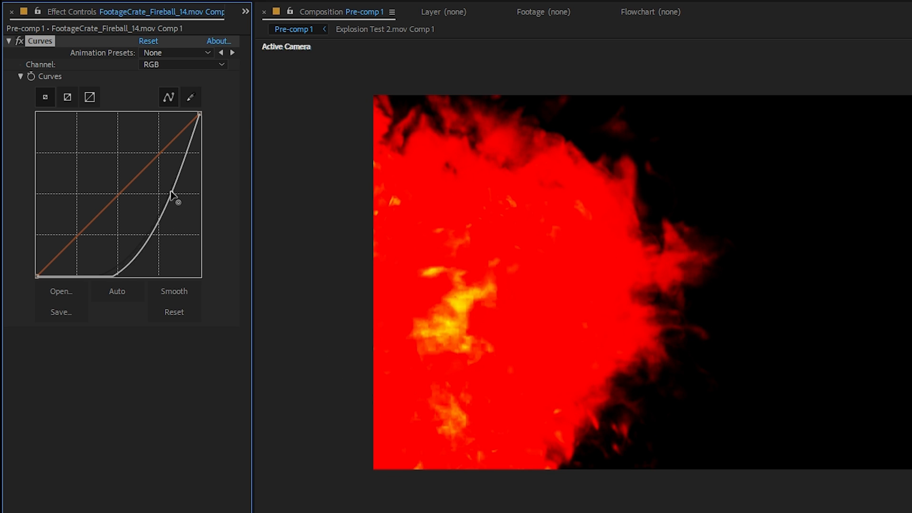
left_click_drag(178, 200, 169, 189)
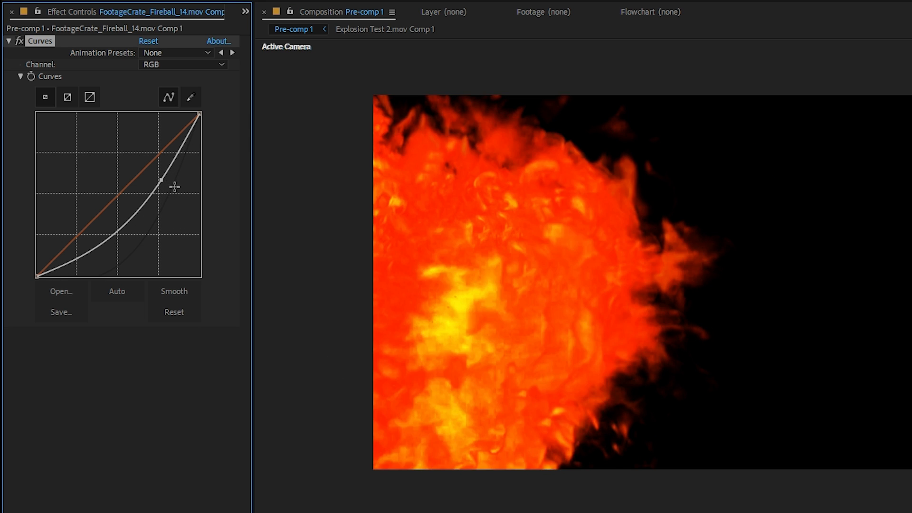
left_click_drag(171, 162, 191, 176)
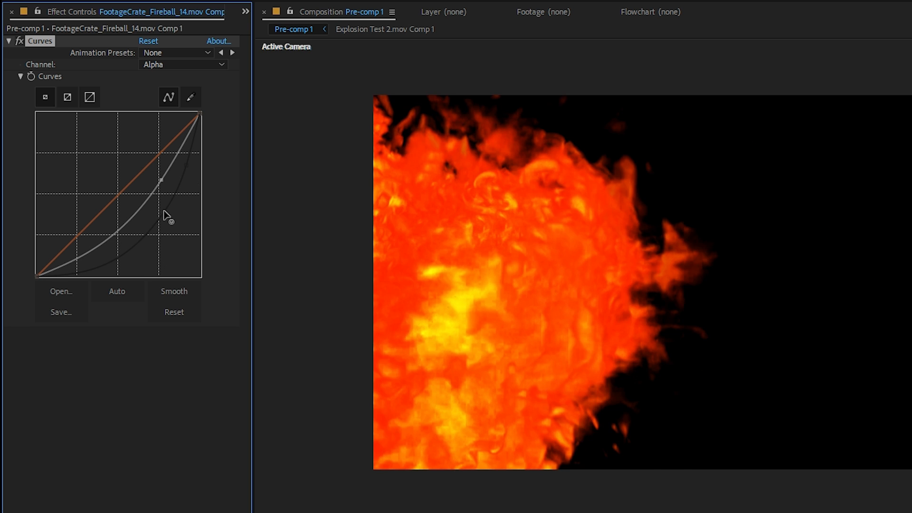
left_click(21, 44)
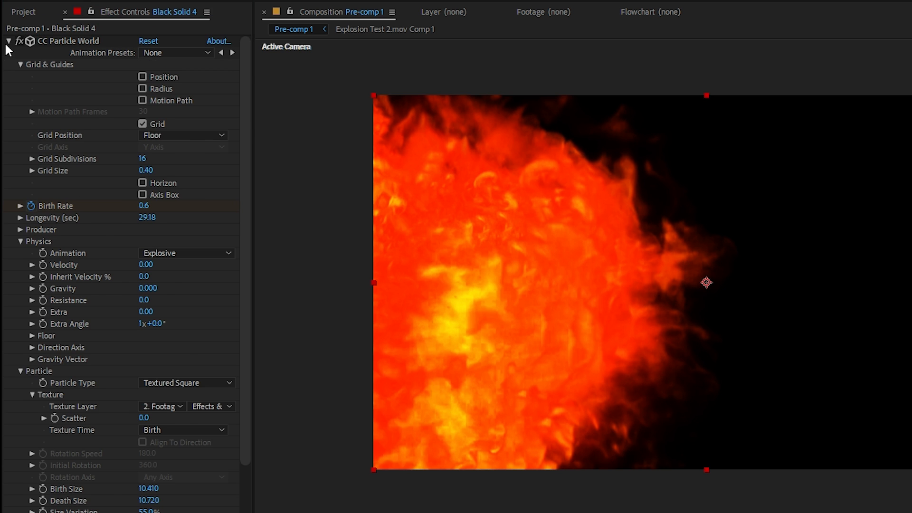
Turn the fireball particles greyscale with the Tint effect and blend Black Solid 4 over the shown background footage in Screen mode
left_click(295, 71)
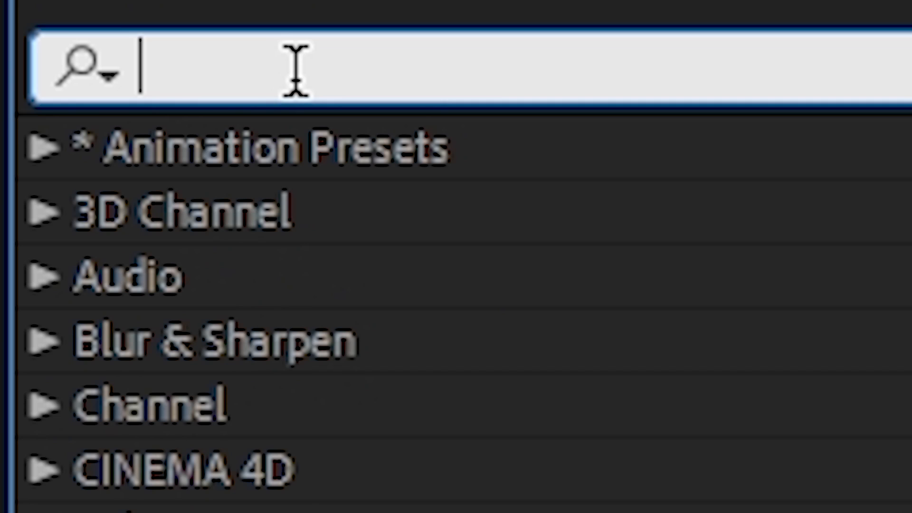
type("tint")
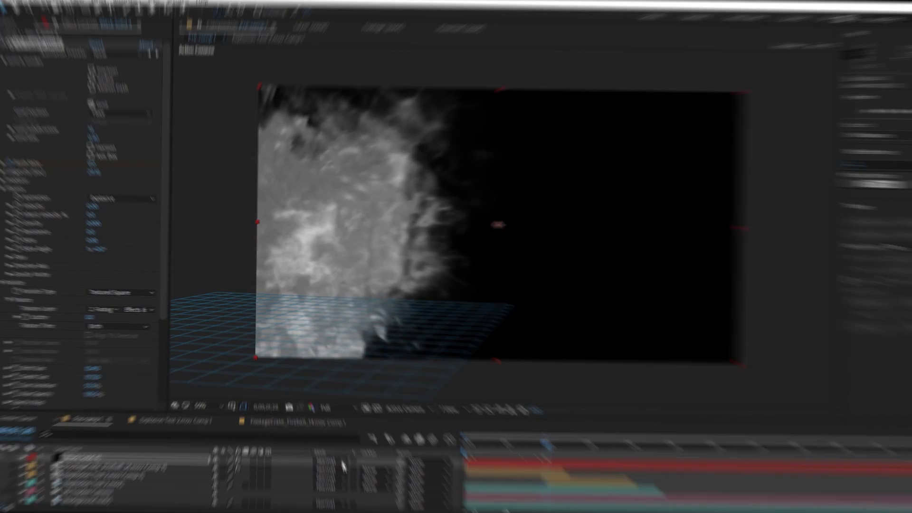
left_click(348, 485)
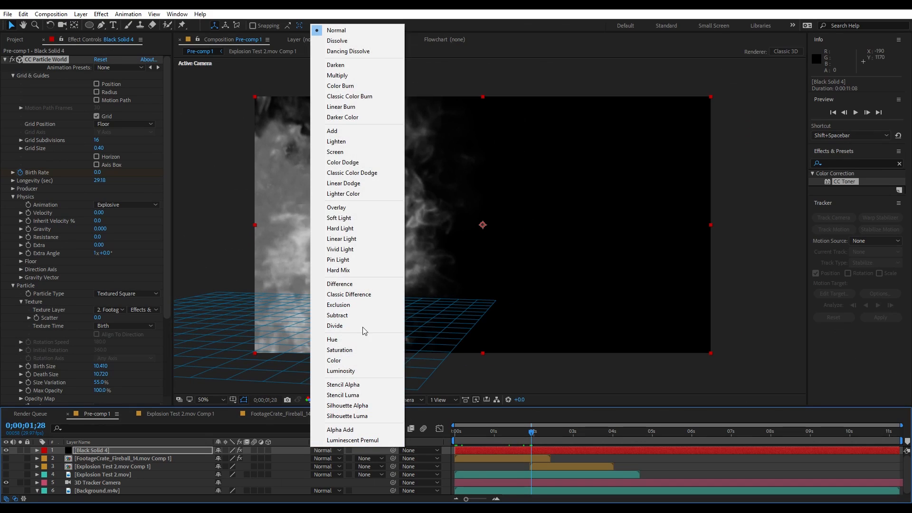
left_click(368, 151)
left_click(6, 490)
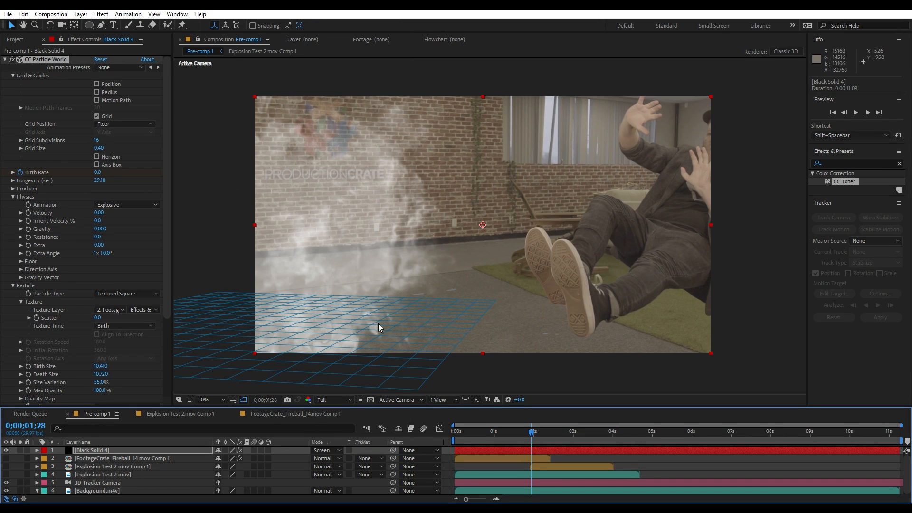
Set the particle producer's Radius Y to 1.025 and both the particle Birth Size and Death Size to 8
left_click(13, 188)
left_click_drag(105, 229, 146, 228)
scroll(84, 257, "down", 4)
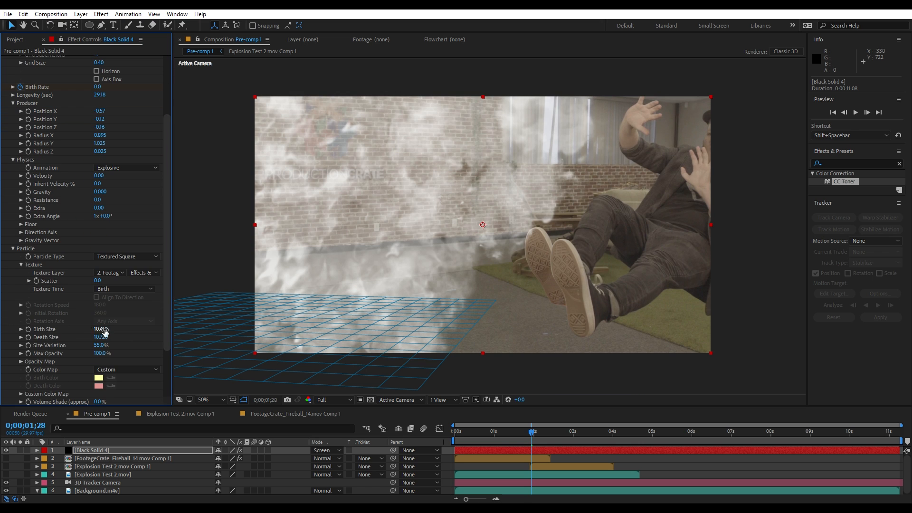
left_click_drag(101, 329, 44, 355)
left_click(101, 337)
type("8")
key("Return")
left_click(103, 329)
type("8")
key("Return")
Go to the Birth Rate keyframe of Black Solid 4 and raise its value to 0.5
key("u")
left_click(6, 467)
scroll(99, 142, "up", 4)
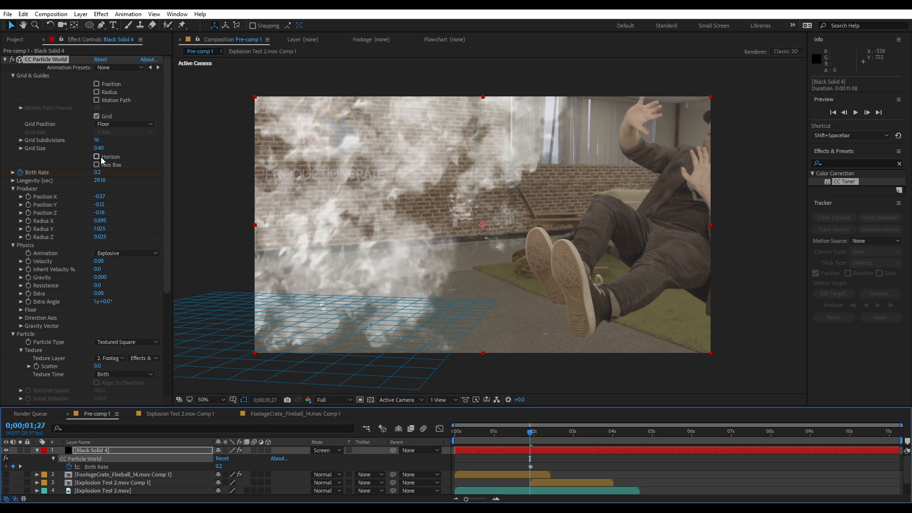
left_click_drag(97, 171, 98, 172)
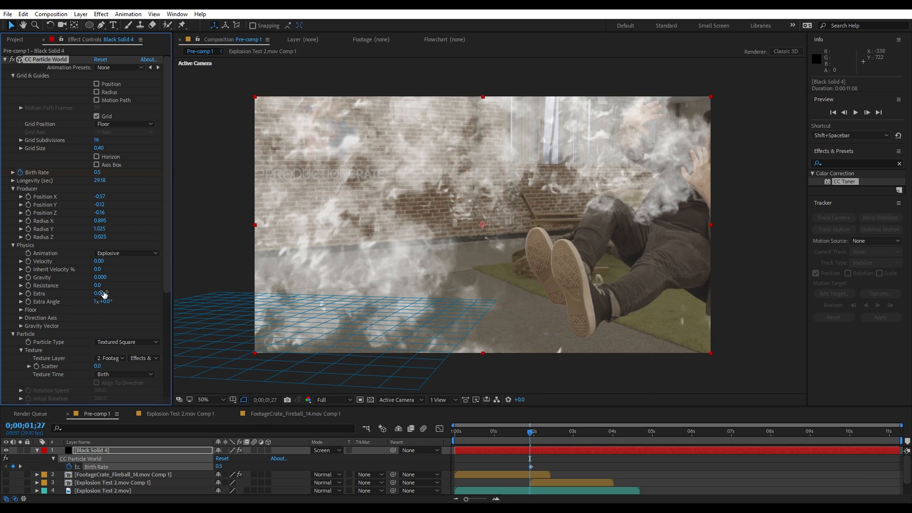
key("Return")
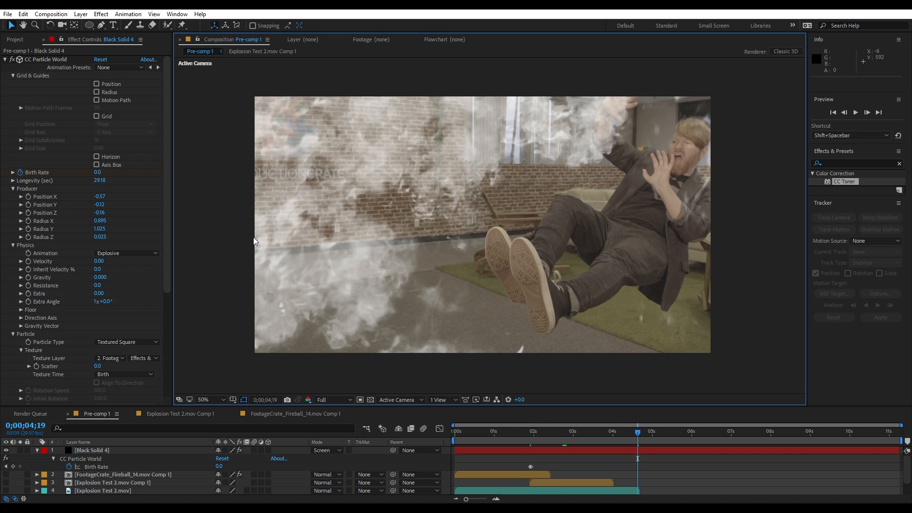
Apply the Solid Composite effect to Black Solid 4 and set its colour to black (000000)
left_click(4, 61)
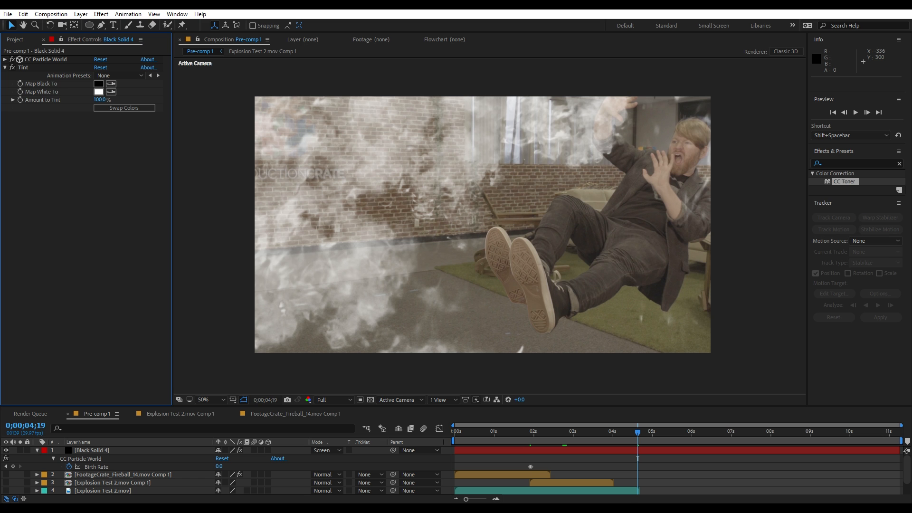
type("solid c")
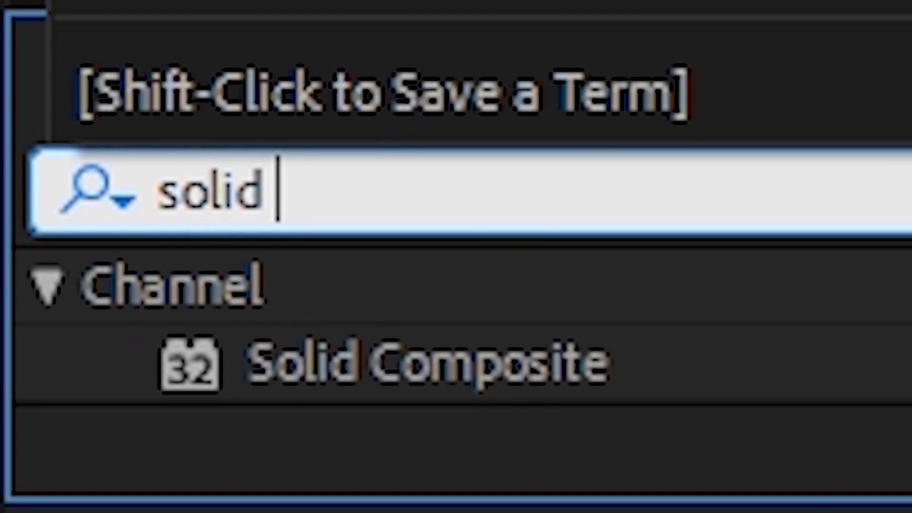
double_click(857, 181)
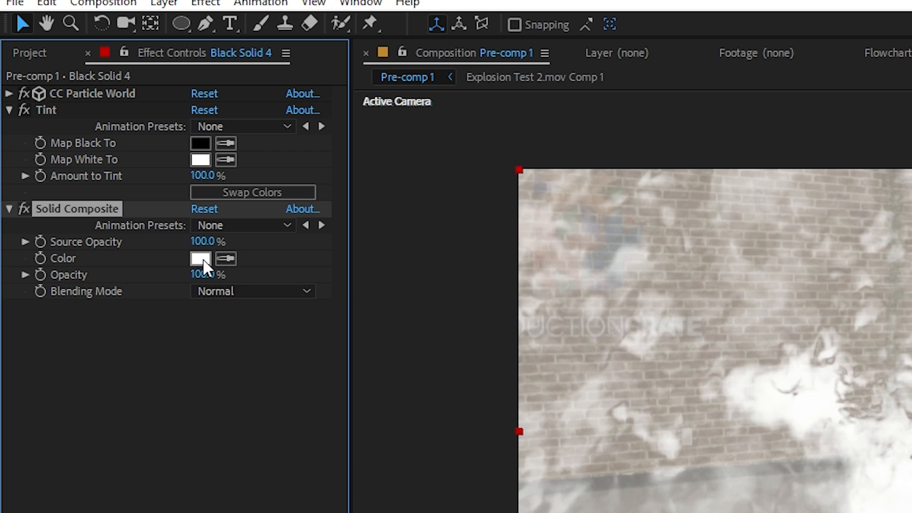
left_click(203, 261)
left_click_drag(222, 234, 26, 285)
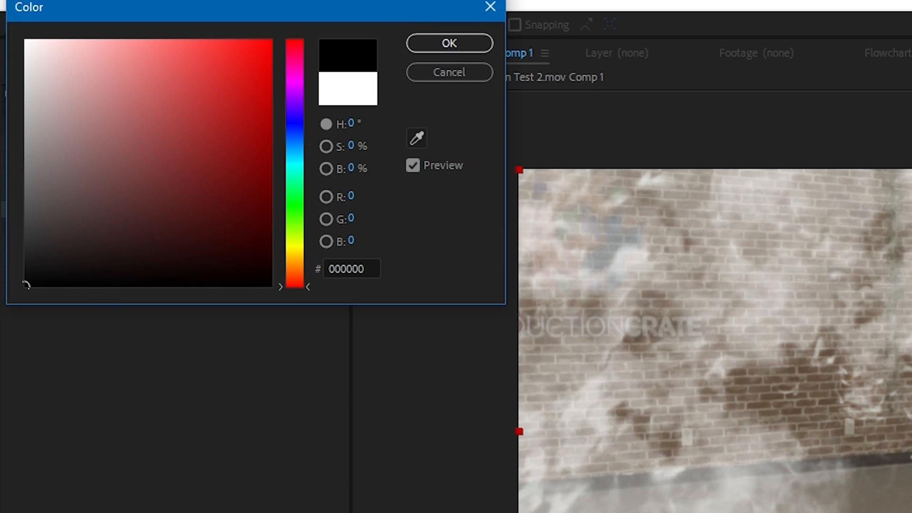
left_click(447, 43)
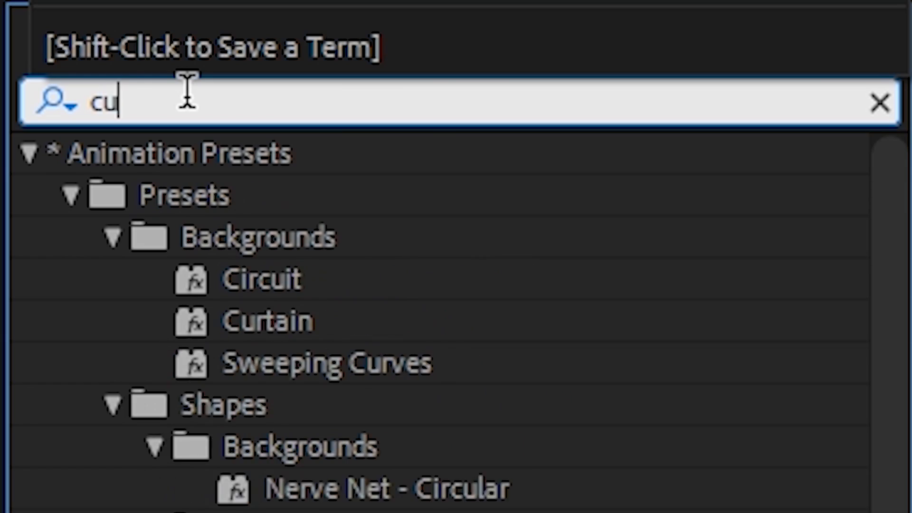
Apply the Curves effect to Black Solid 4 and shape the RGB curve into a steep S for stronger contrast
type("rv")
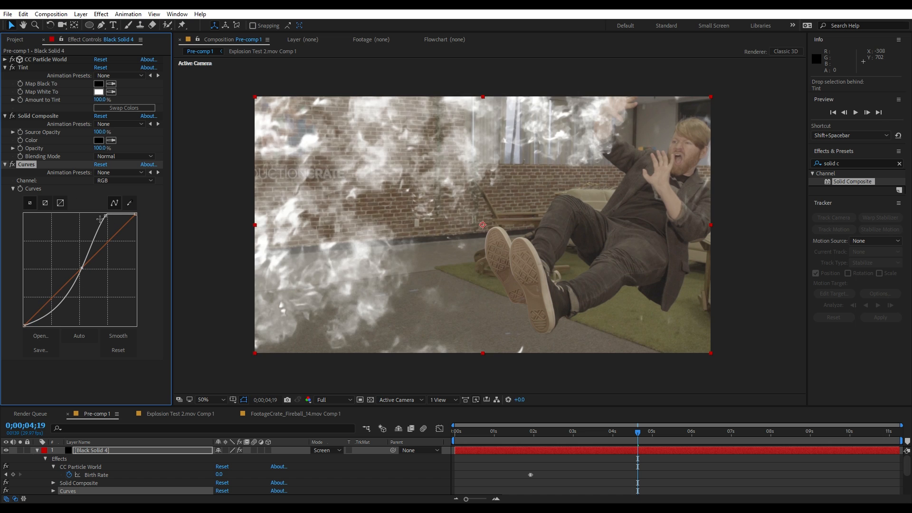
left_click_drag(53, 297, 54, 306)
Apply the Glow effect to Black Solid 4 with Threshold 0%, Radius 30, Intensity 0.1 and the Screen glow operation
type("glow")
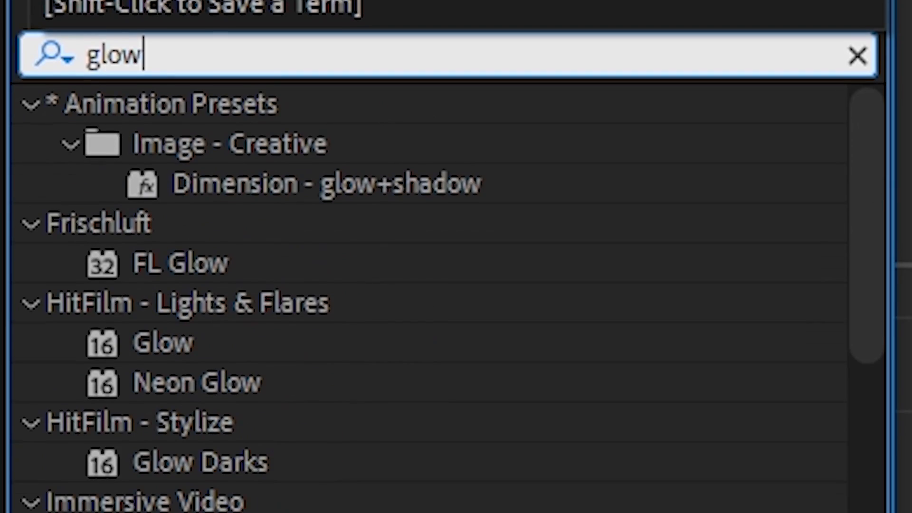
scroll(316, 360, "down", 10)
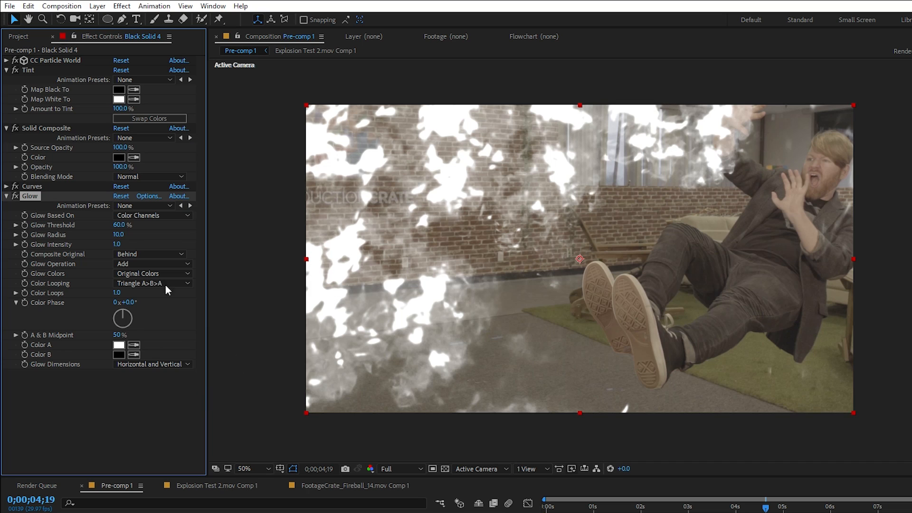
left_click_drag(116, 230, 71, 229)
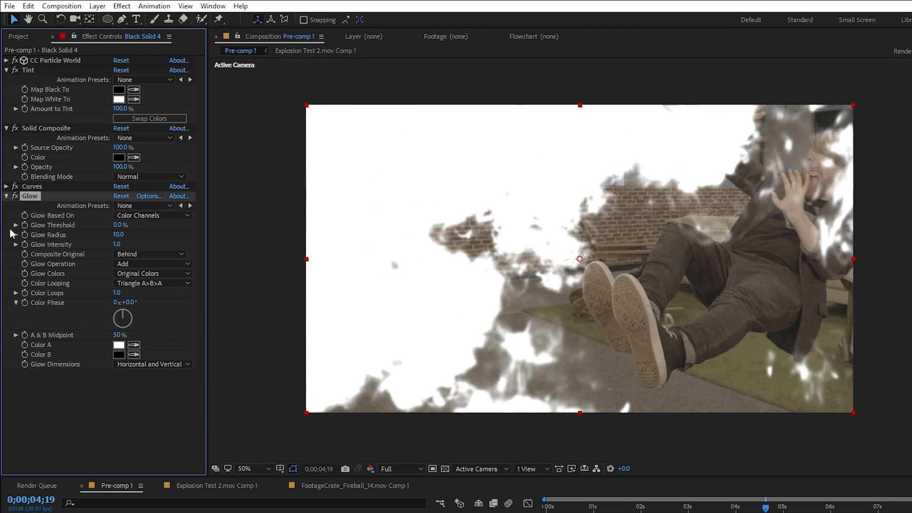
type("30")
key("Return")
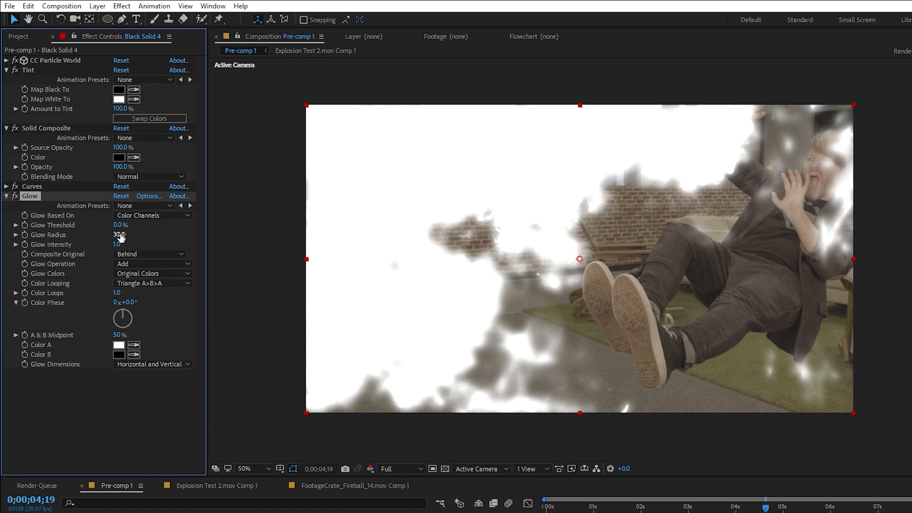
left_click_drag(114, 244, 110, 244)
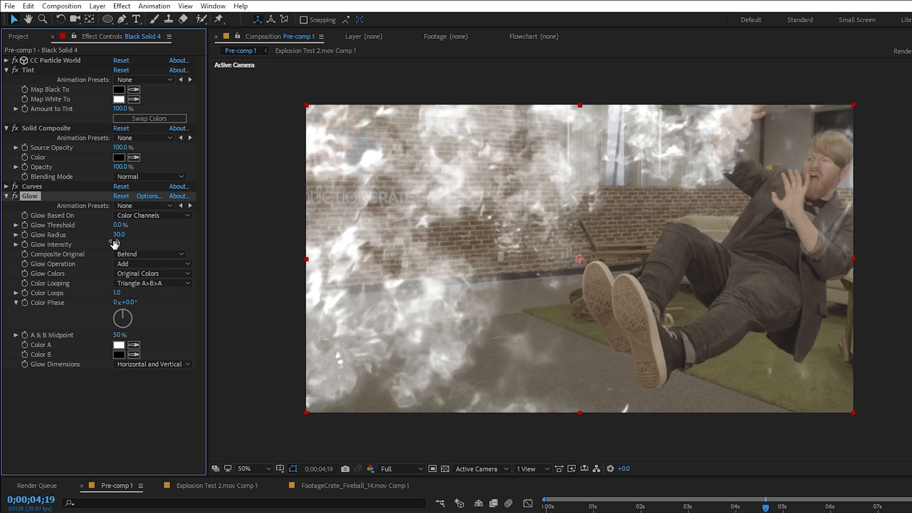
left_click(16, 196)
left_click(16, 195)
left_click(6, 195)
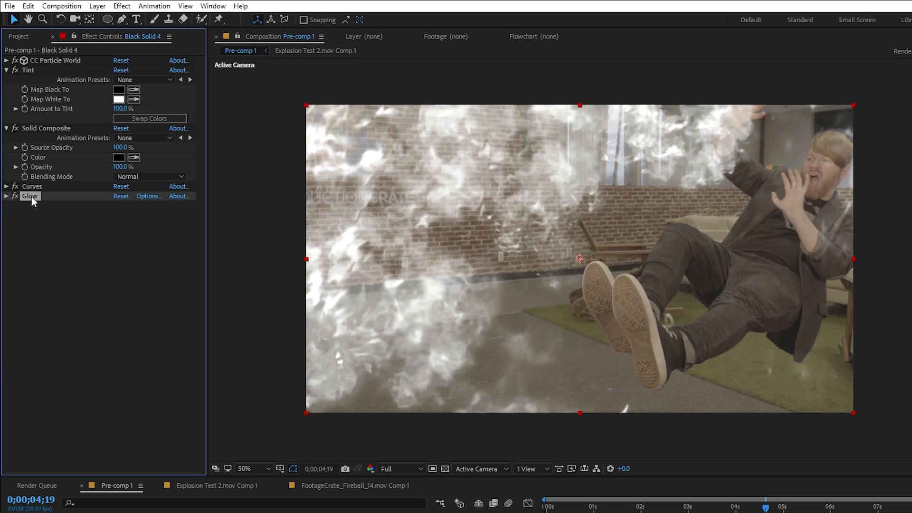
double_click(32, 197)
left_click(143, 263)
left_click(145, 338)
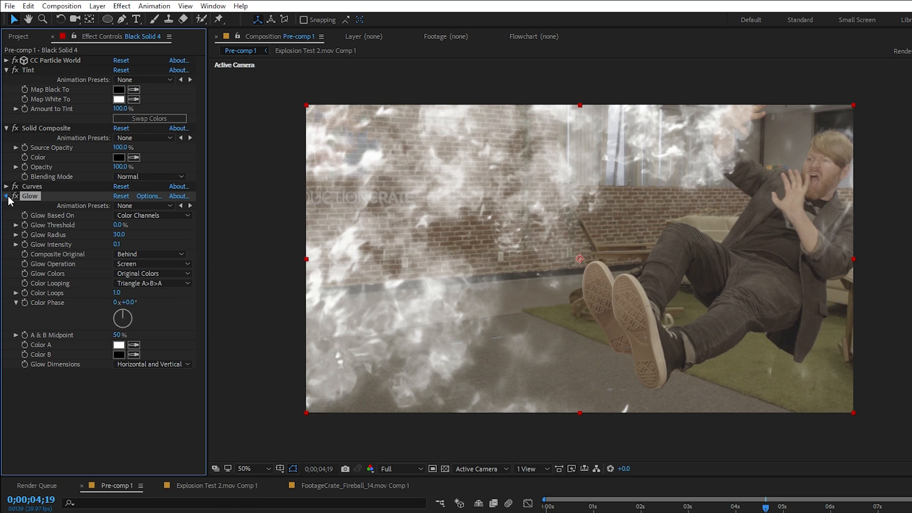
Duplicate the Glow effect three times, with Glow Radius values of 90, 300 and 900
key("ctrl+d")
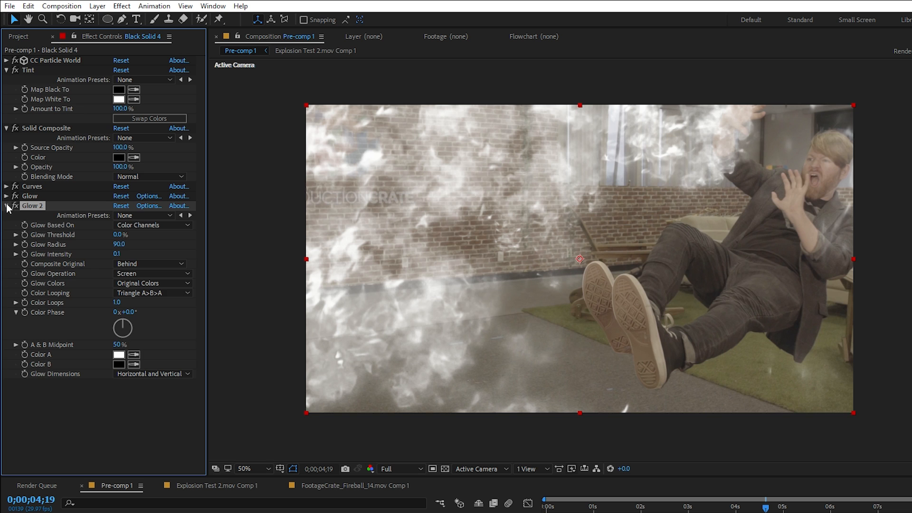
key("ctrl+d")
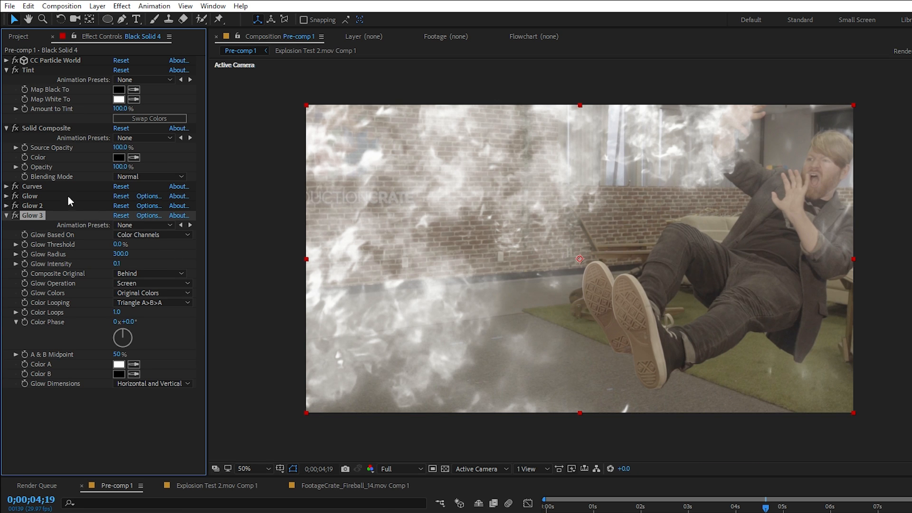
key("ctrl+d")
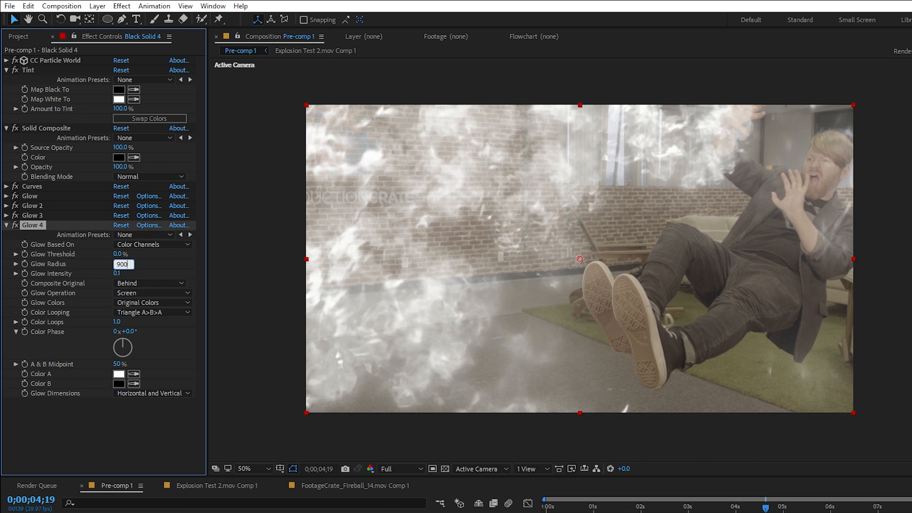
left_click(6, 226)
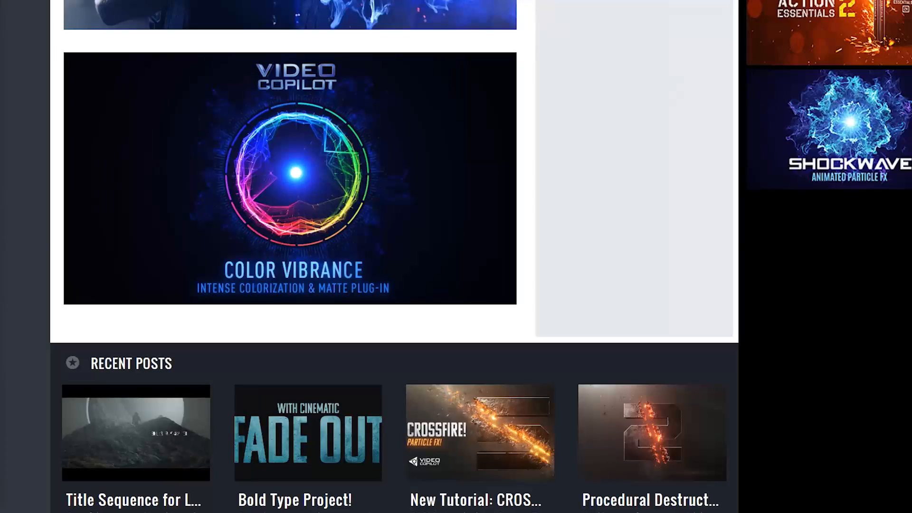
Apply VC Color Vibrance below the Glow effects on Black Solid 4 and set its colour to orange FF9000
scroll(290, 256, "up", 12)
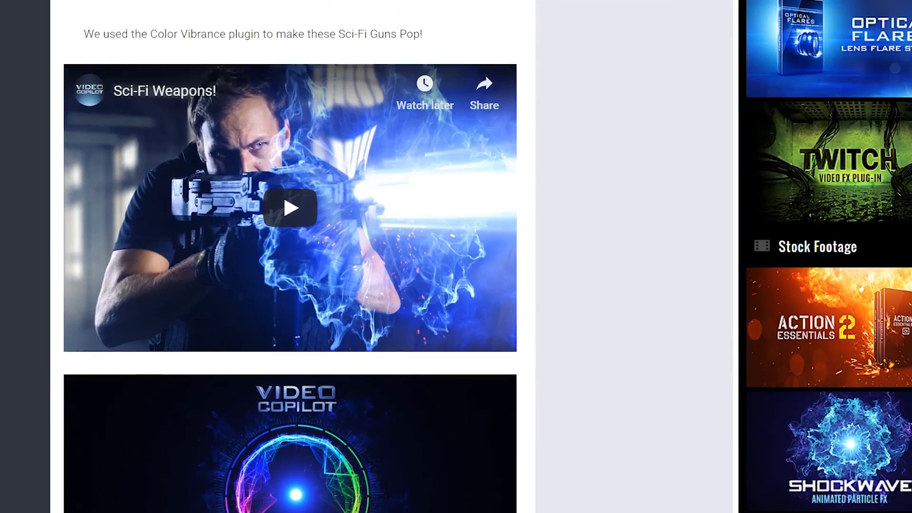
scroll(290, 256, "up", 10)
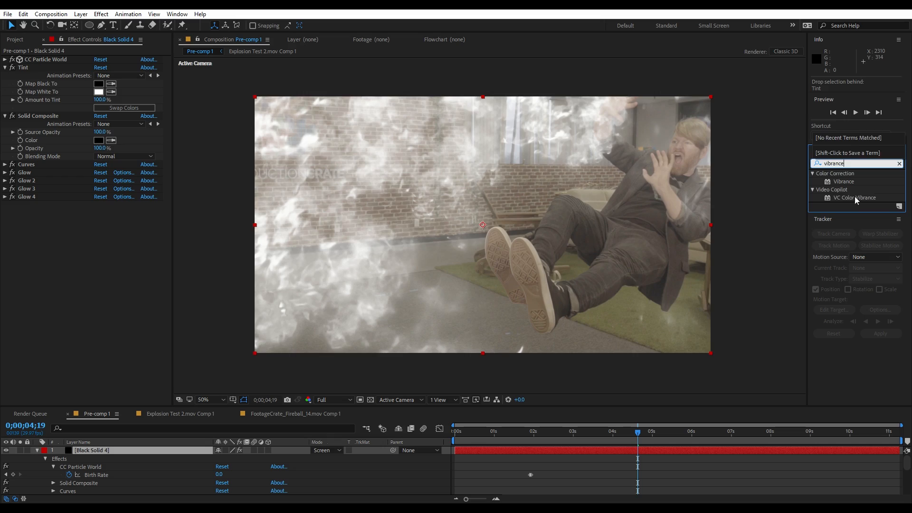
left_click_drag(803, 198, 91, 237)
left_click(98, 221)
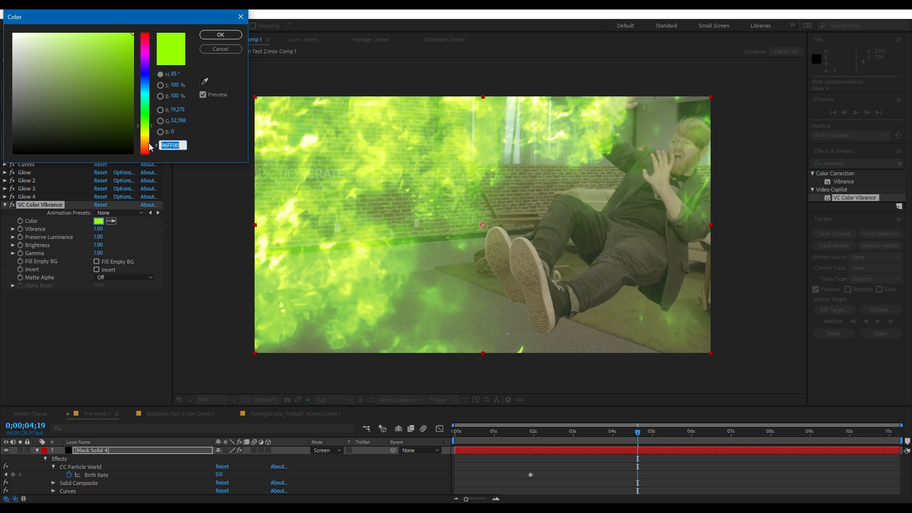
left_click_drag(145, 140, 147, 147)
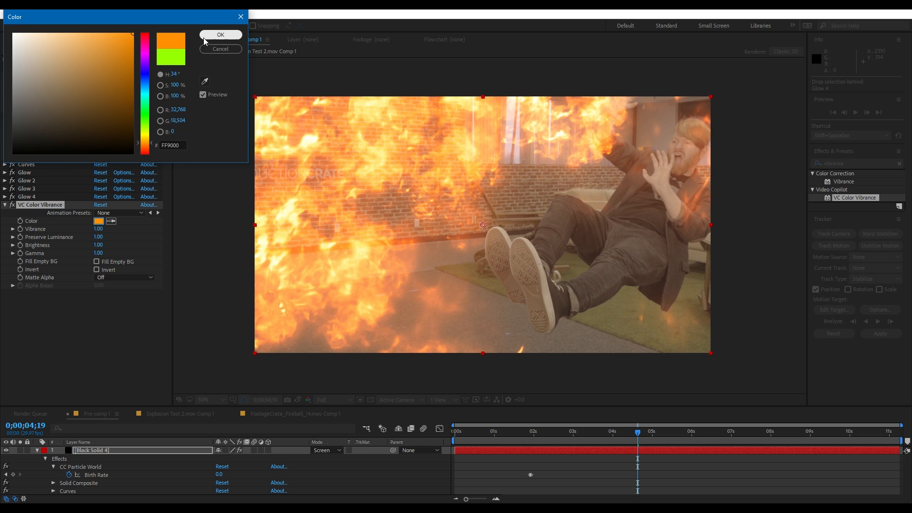
left_click(219, 35)
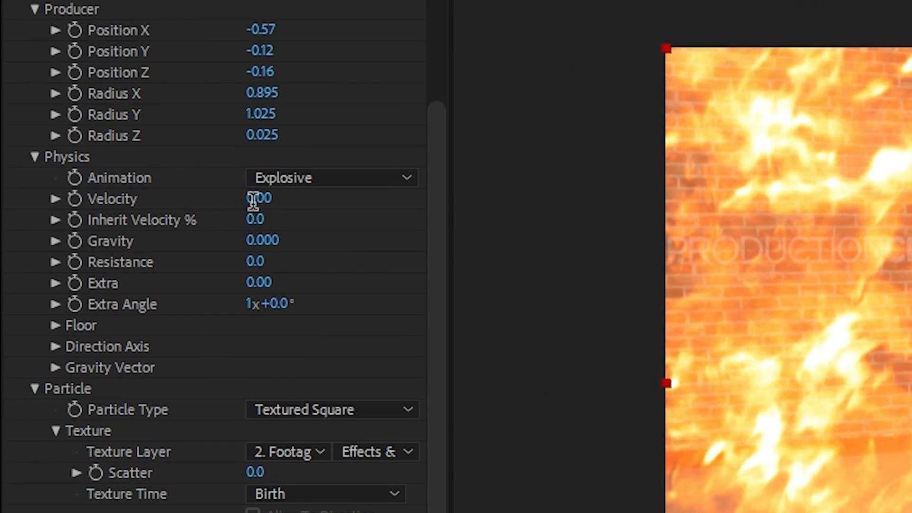
Set the CC Particle World physics Velocity to 0.025 and the particle Transfer Mode to Screen
left_click(99, 155)
type("0.025")
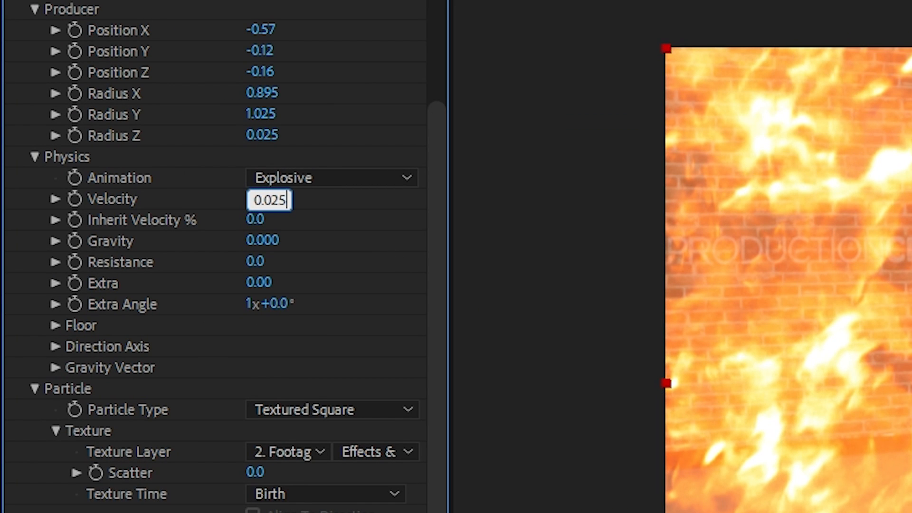
key("Return")
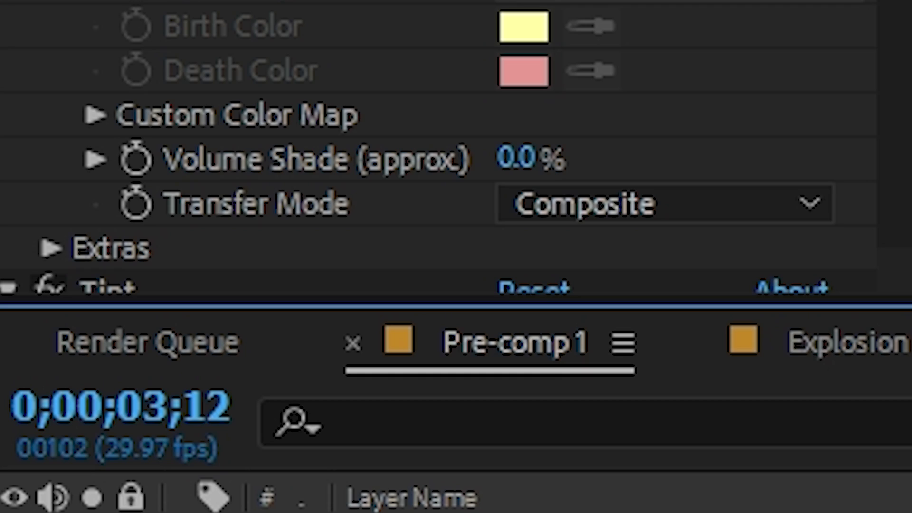
left_click(587, 203)
left_click(642, 316)
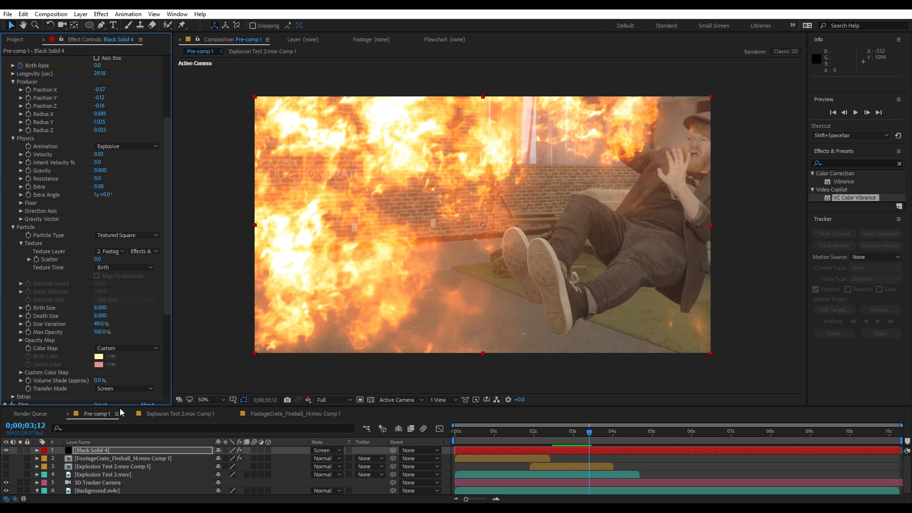
Slightly lower the highlight point of the RGB curve in the Curves effect on Black Solid 4
scroll(56, 166, "up", 5)
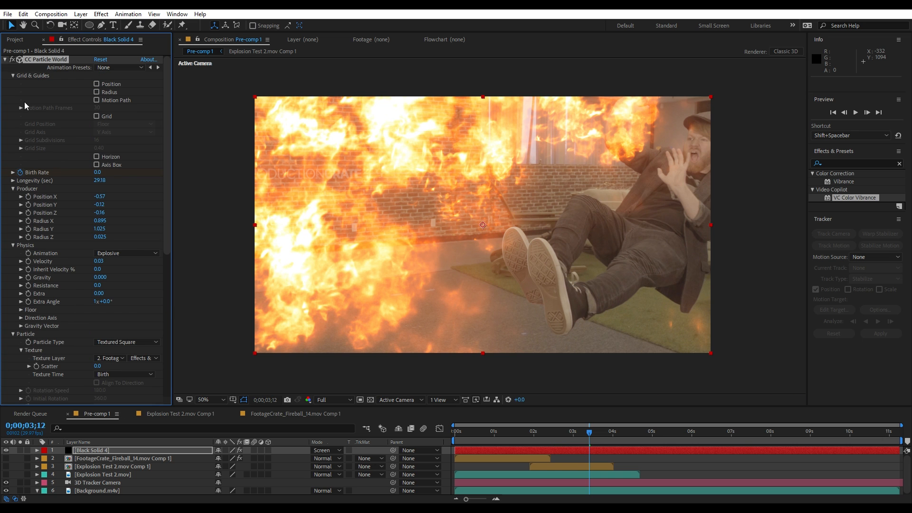
left_click(5, 60)
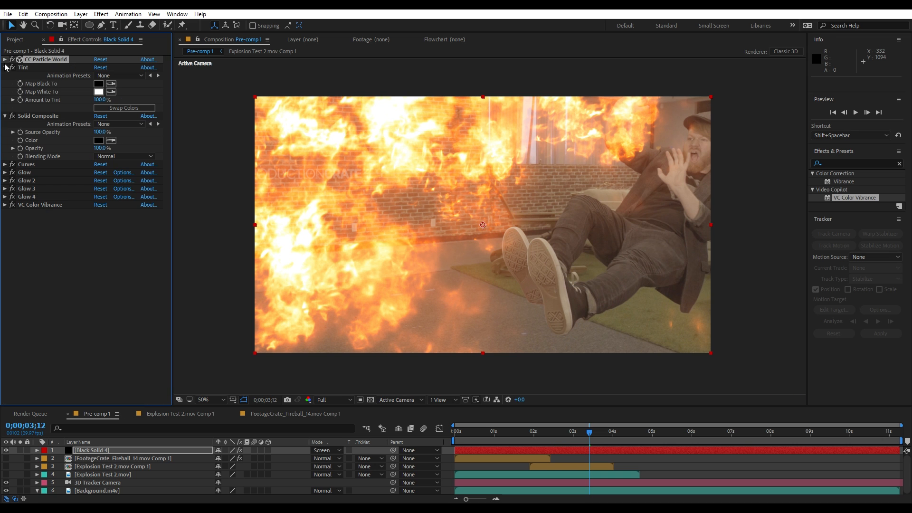
left_click(5, 164)
left_click_drag(109, 217, 112, 226)
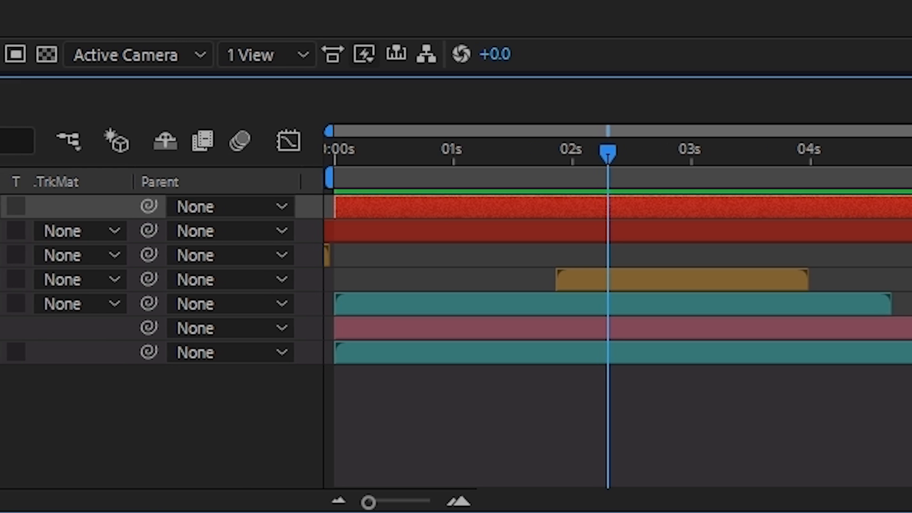
Shift the Explosion Test 2.mov Comp 1 layer to the composition start and set it as the CC Particle World Texture Layer on Black Solid 6
left_click_drag(741, 281, 530, 279)
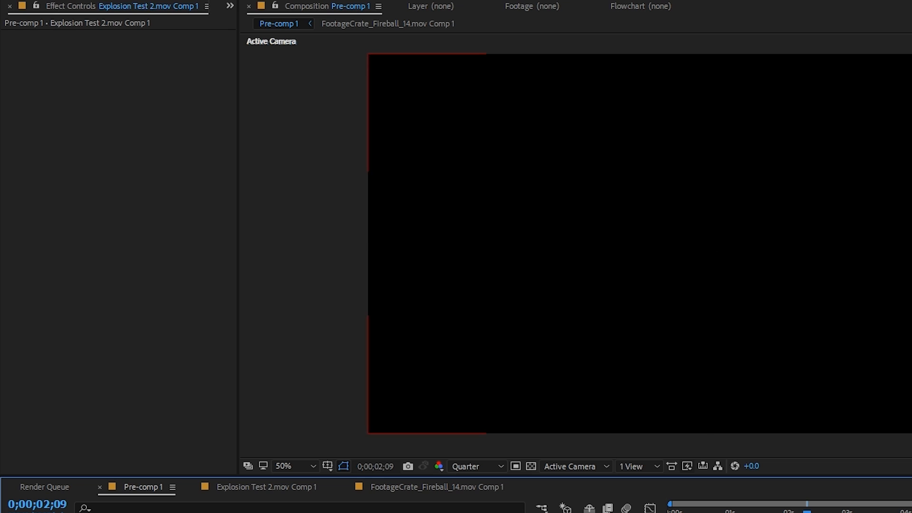
left_click(658, 231)
left_click(53, 37)
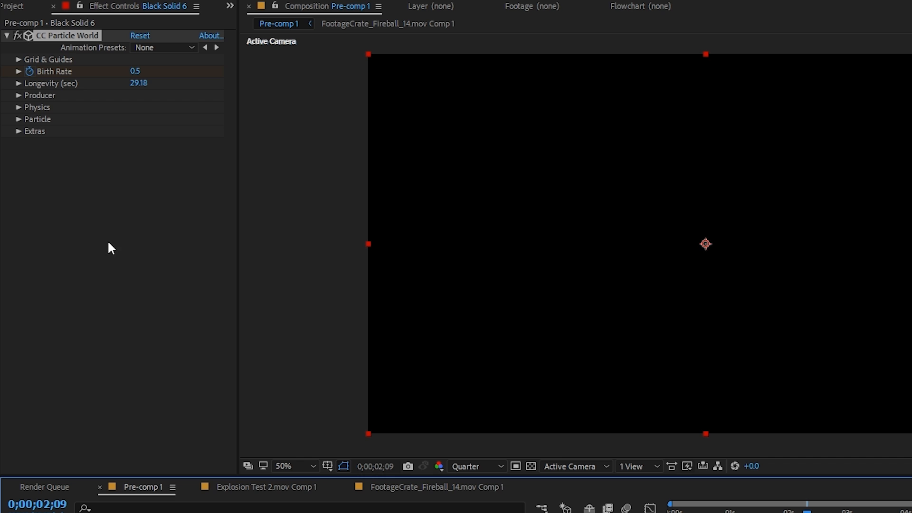
left_click(19, 119)
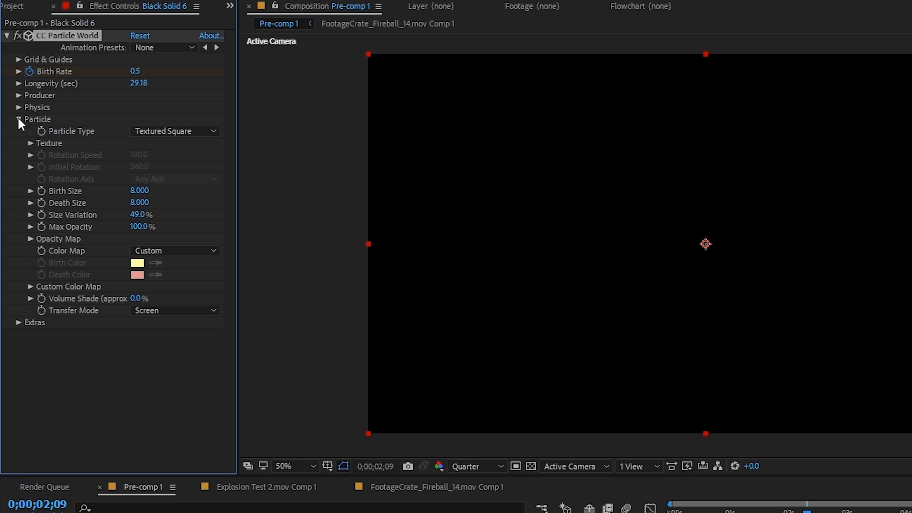
left_click(31, 143)
left_click(151, 154)
left_click(169, 238)
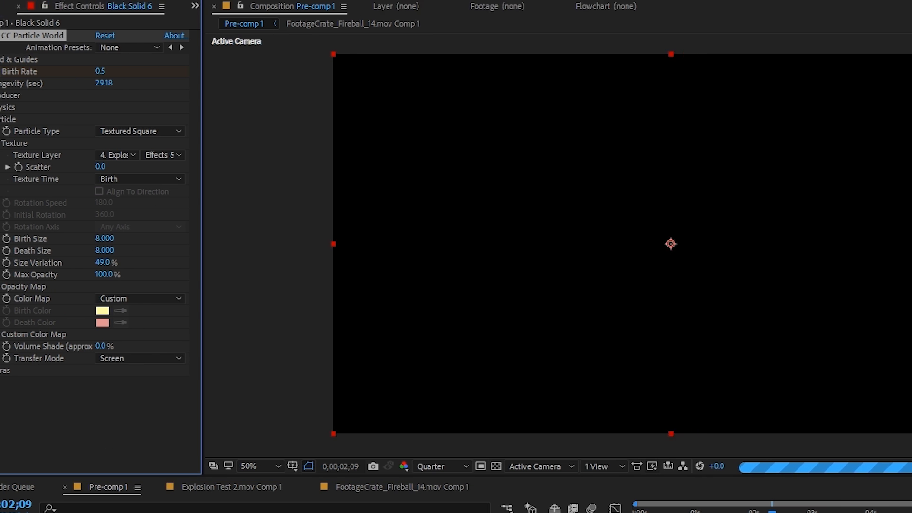
Apply Tint to Black Solid 6, mapping black to a dark grey and white to light grey B3B3B3
left_click(295, 71)
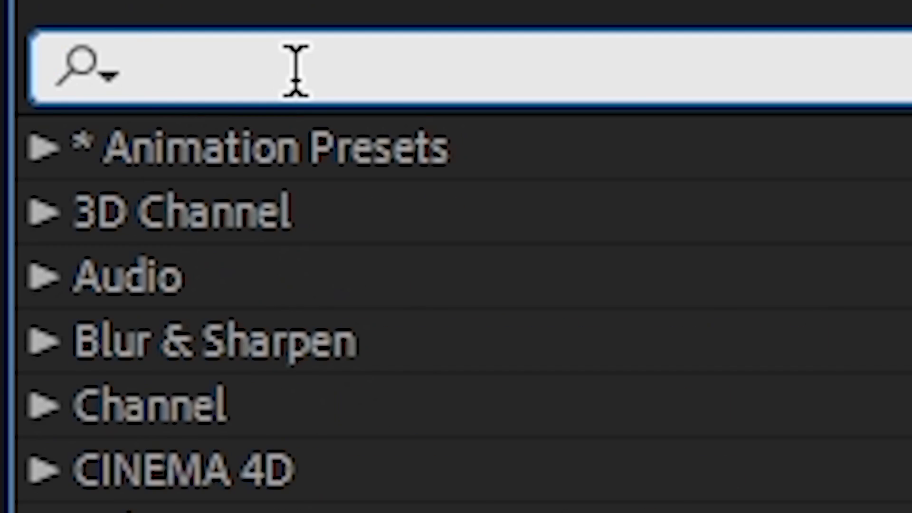
type("tint")
double_click(301, 460)
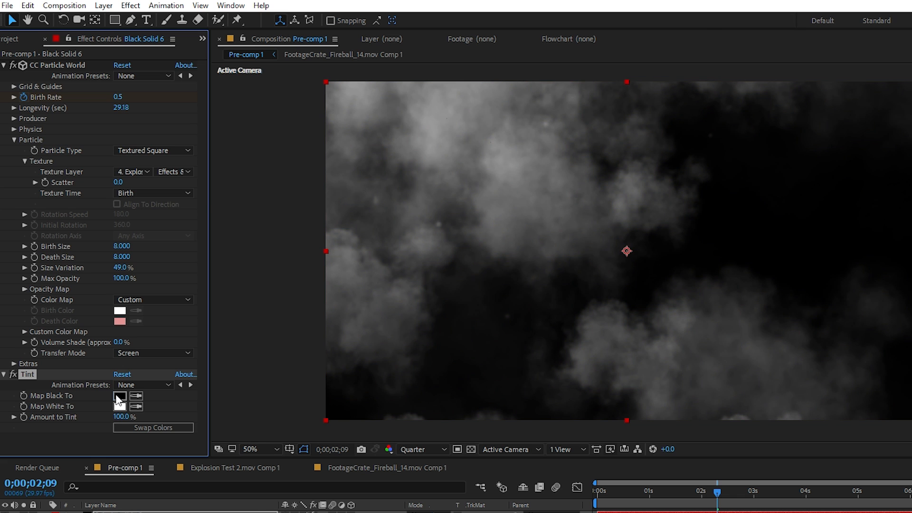
left_click(117, 396)
left_click(14, 161)
left_click(266, 32)
left_click(122, 407)
left_click(15, 78)
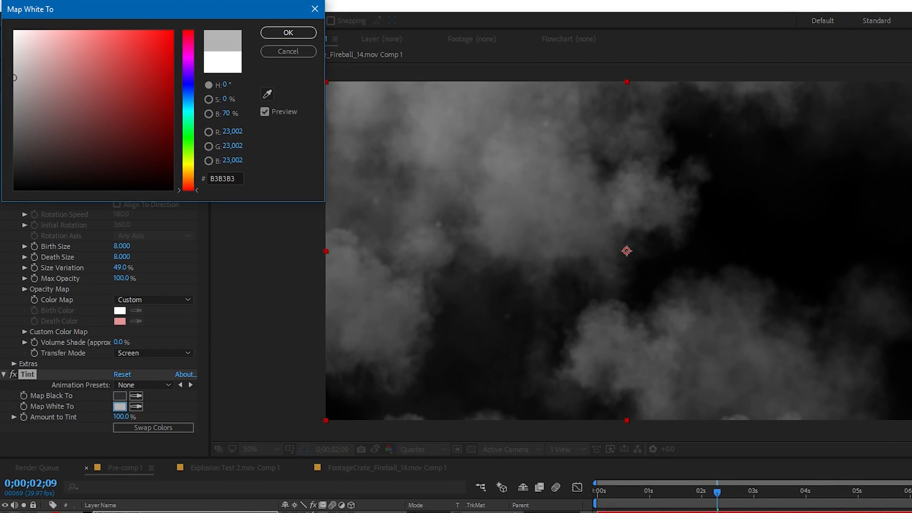
left_click(299, 32)
Apply a Curves effect below Tint on Black Solid 6
left_click(4, 374)
left_click(3, 65)
left_click(185, 92)
type("curv")
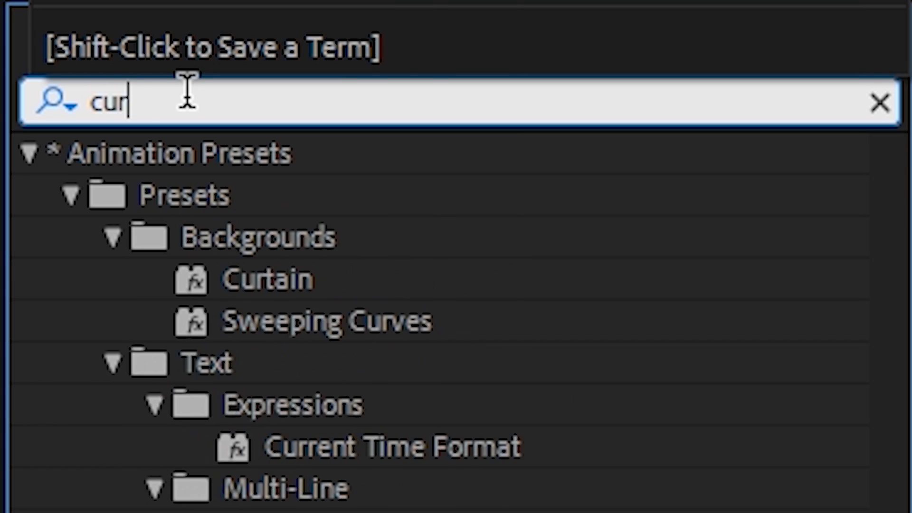
double_click(173, 371)
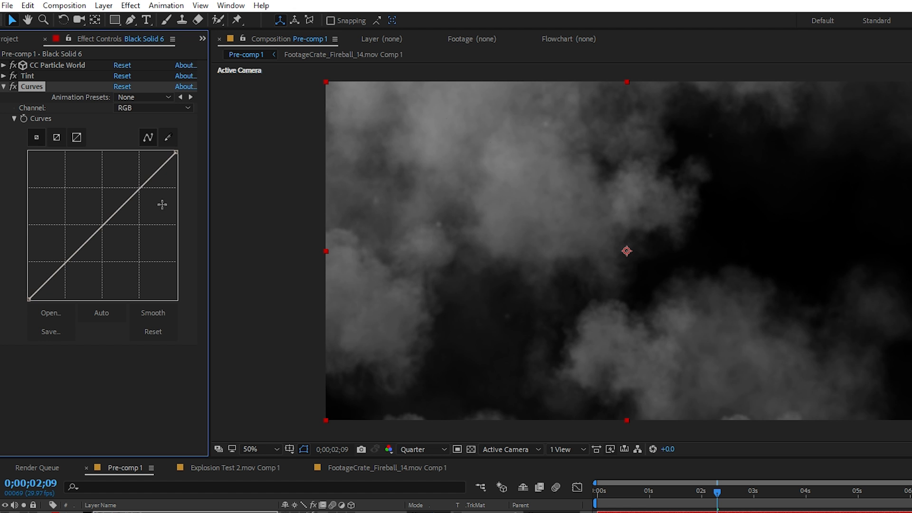
Bend the RGB curve into a steep S with raised highlights and lowered shadows, and show the transparency grid
left_click_drag(163, 203, 131, 160)
left_click_drag(93, 201, 91, 250)
left_click(470, 449)
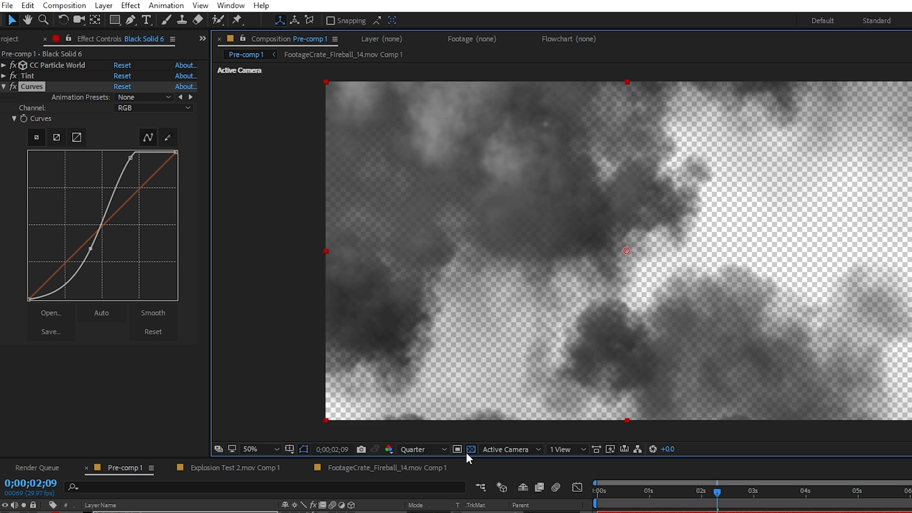
left_click_drag(93, 246, 99, 259)
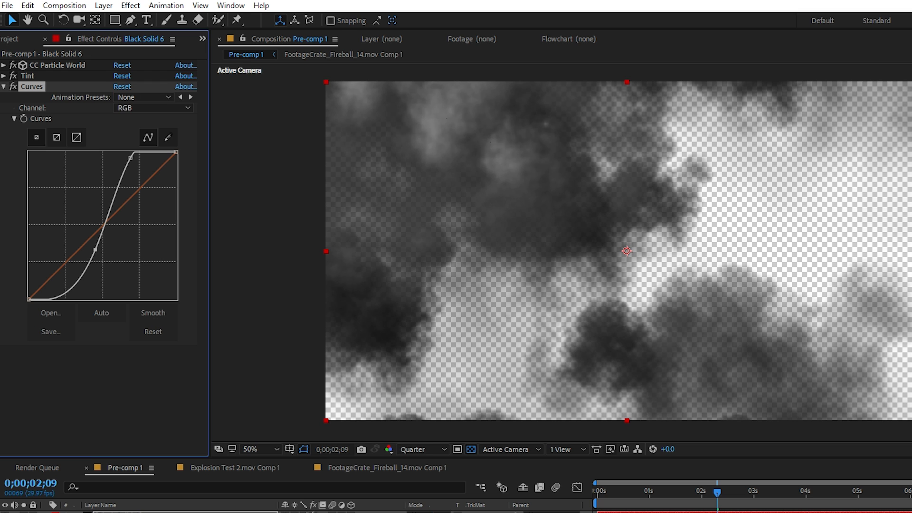
Add a second Curves effect with a steeper S-shaped Alpha curve, and set the smoke layer's blending mode to Screen
right_click(125, 375)
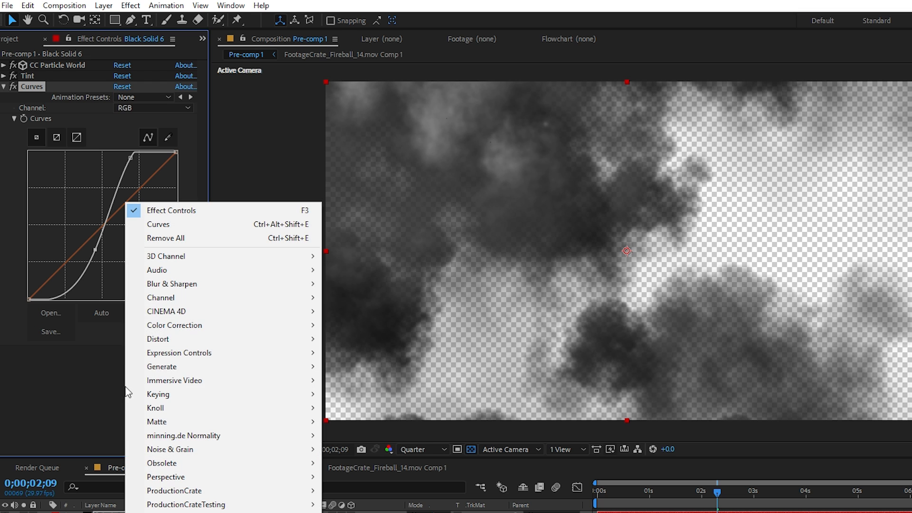
mouse_move(182, 324)
left_click(346, 459)
left_click(145, 217)
left_click(145, 287)
left_click_drag(144, 292, 132, 285)
left_click_drag(80, 357, 84, 365)
left_click_drag(128, 289, 130, 290)
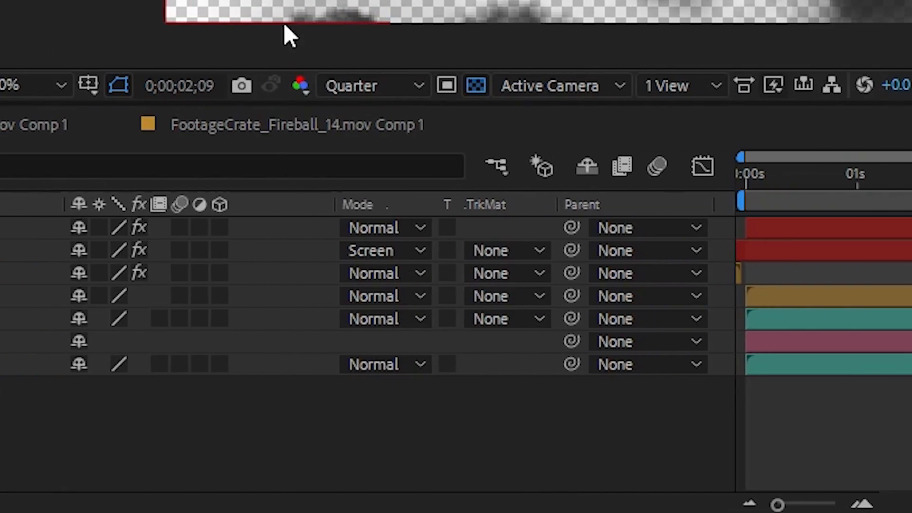
left_click(304, 227)
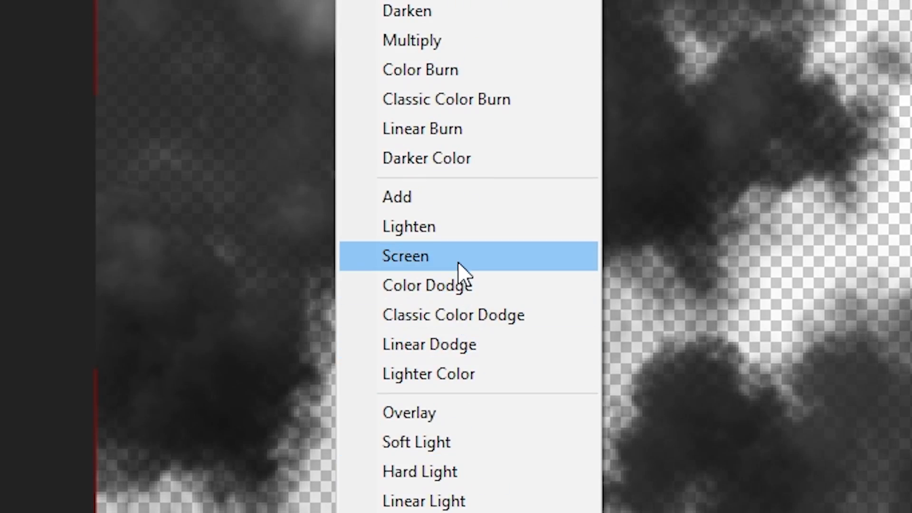
left_click(459, 266)
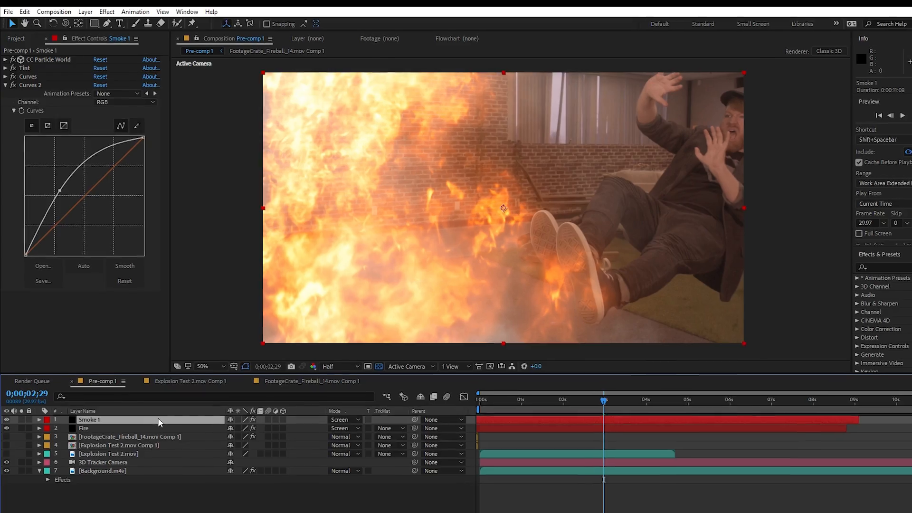
Duplicate the Smoke 1 layer, set the copy's blending mode to Normal and move it below the Fire layer
key("ctrl+d")
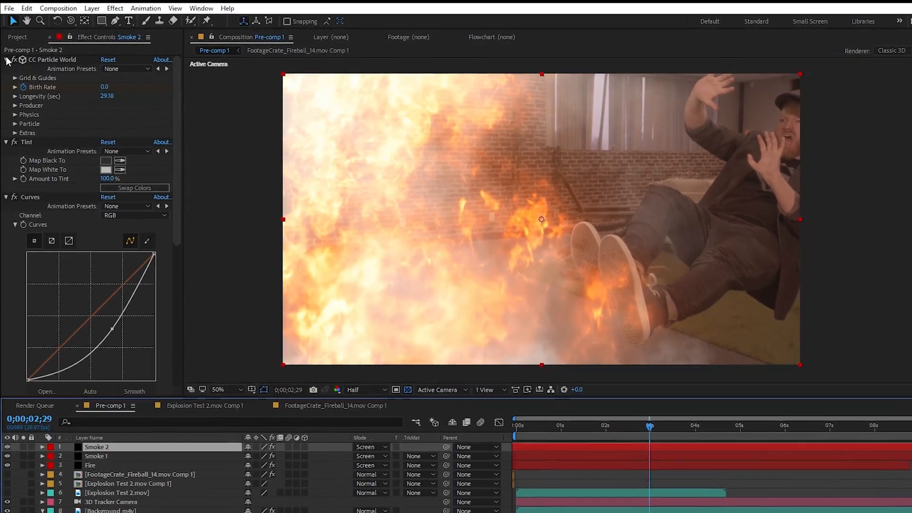
left_click(377, 447)
left_click(400, 88)
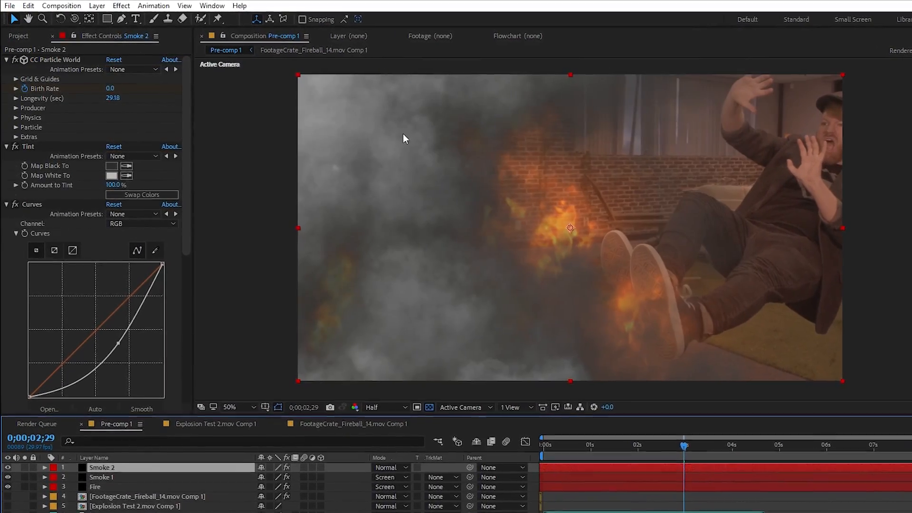
left_click_drag(114, 468, 114, 492)
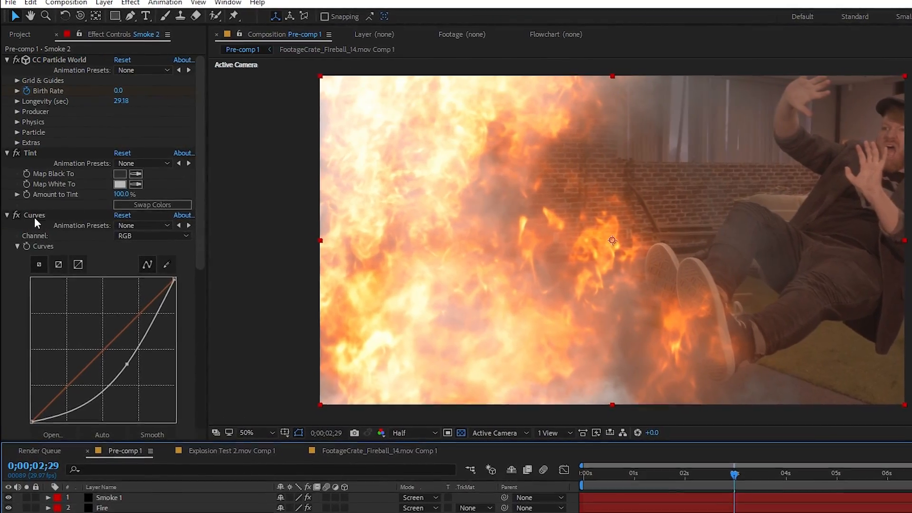
Delete the Curves effects from Smoke 2 and darken its Tint, mapping black to near-black and white to 070707
left_click(34, 215)
key("Delete")
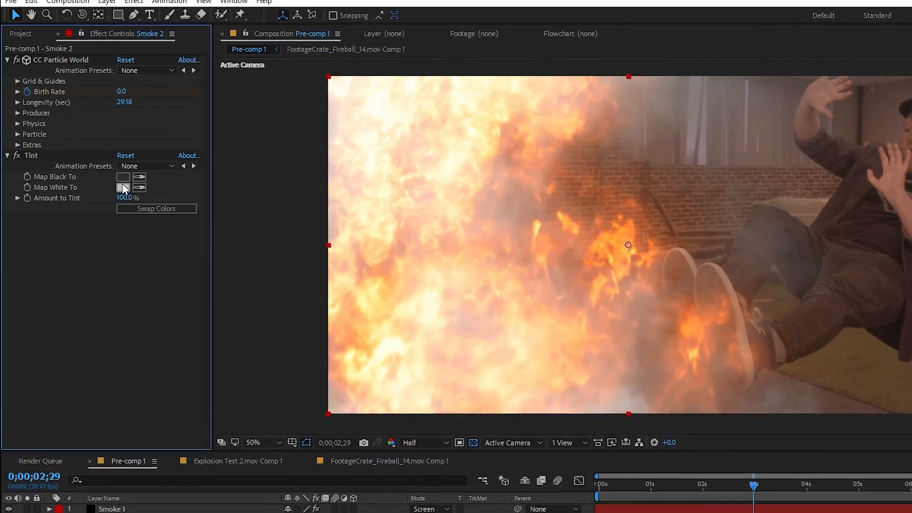
left_click(123, 176)
left_click(16, 182)
left_click(290, 27)
left_click(123, 187)
left_click(17, 181)
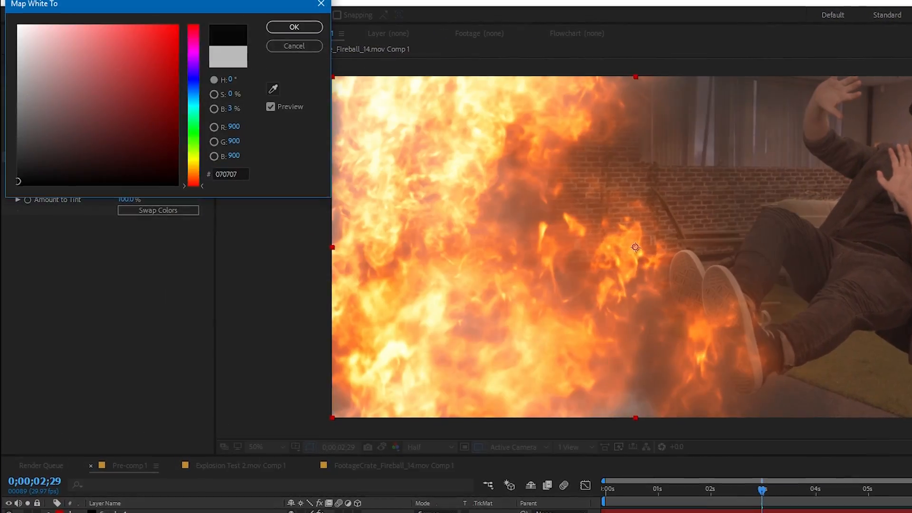
left_click(290, 27)
Apply Set Matte to the Fire layer and place it directly below Tint in the effect order
key("F2")
key("ctrl+Down")
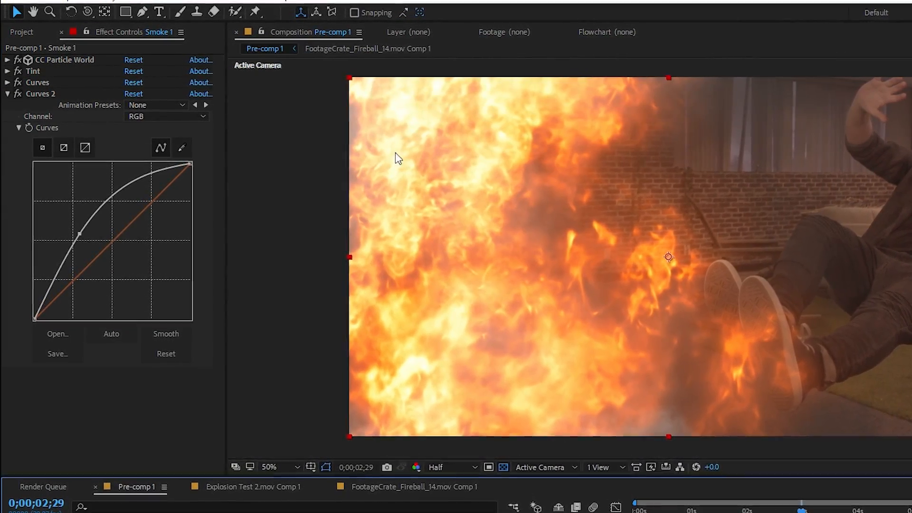
key("ctrl+Down")
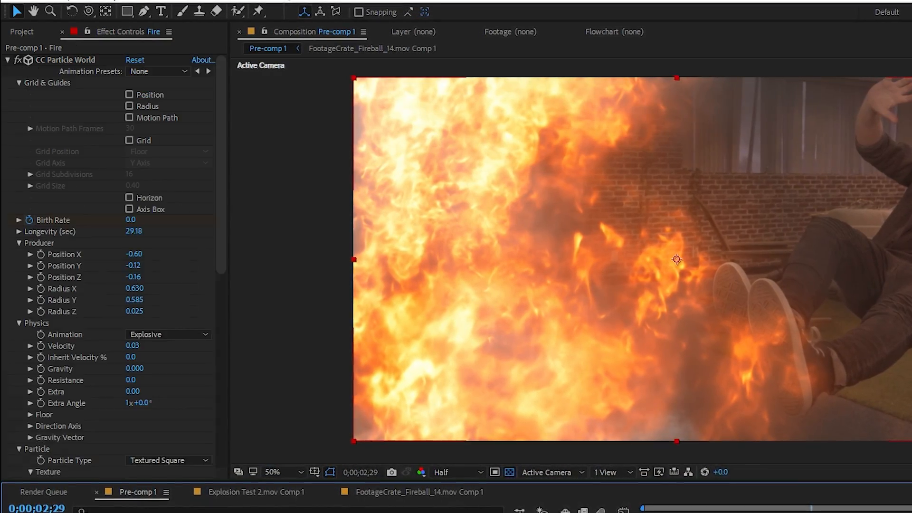
left_click(8, 61)
right_click(52, 185)
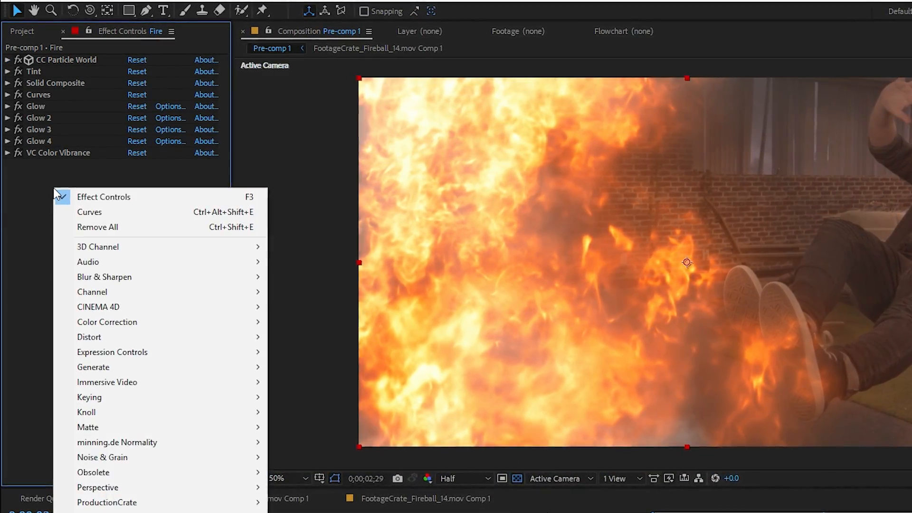
mouse_move(190, 292)
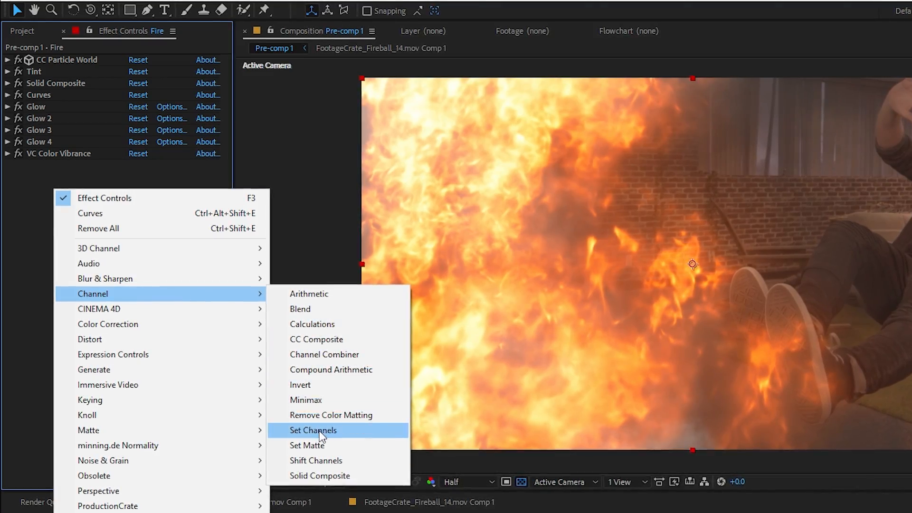
left_click(315, 445)
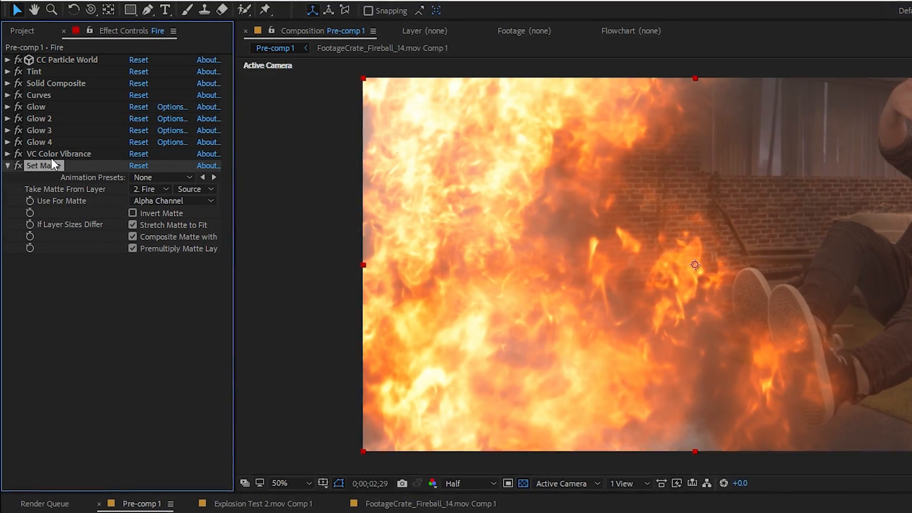
left_click_drag(52, 165, 51, 99)
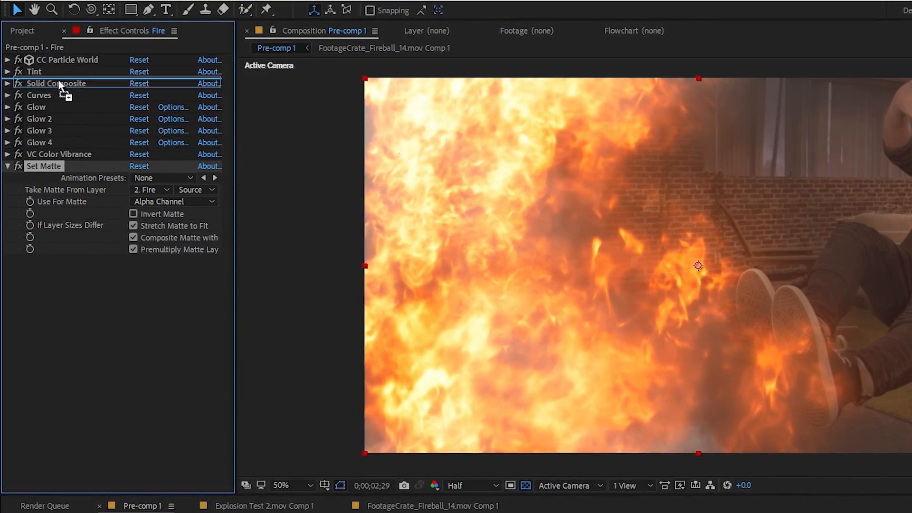
left_click_drag(60, 85, 60, 73)
Set the Fire matte to Smoke 1 with Effects & Masks and Invert Matte on, and raise the VC Color Vibrance Brightness
left_click(142, 107)
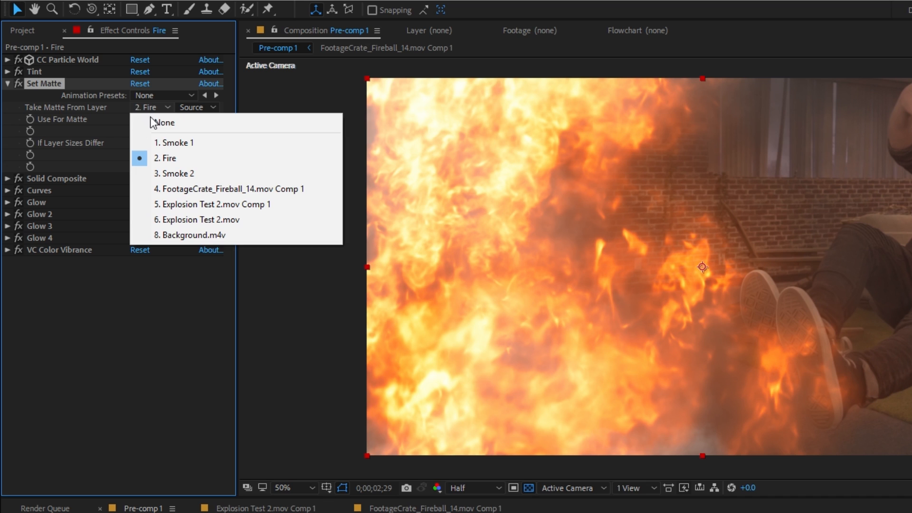
left_click(162, 142)
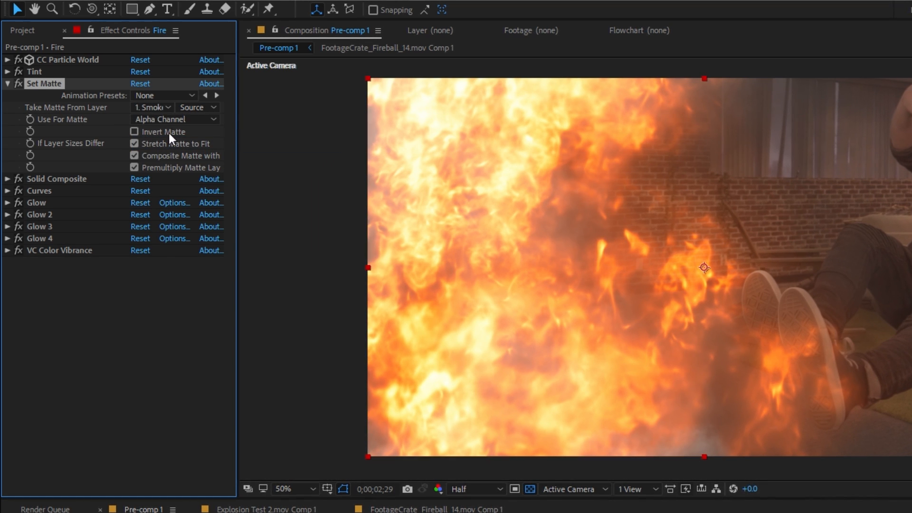
left_click(184, 106)
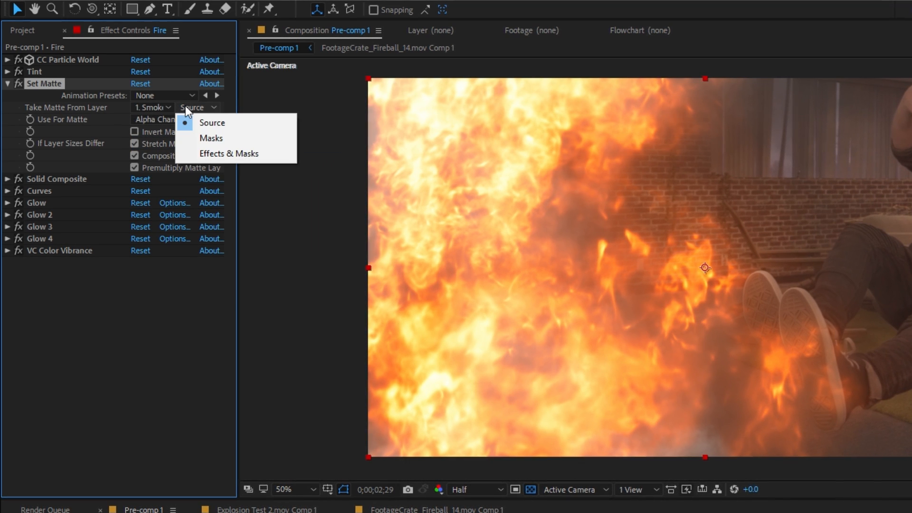
left_click(193, 153)
left_click(167, 132)
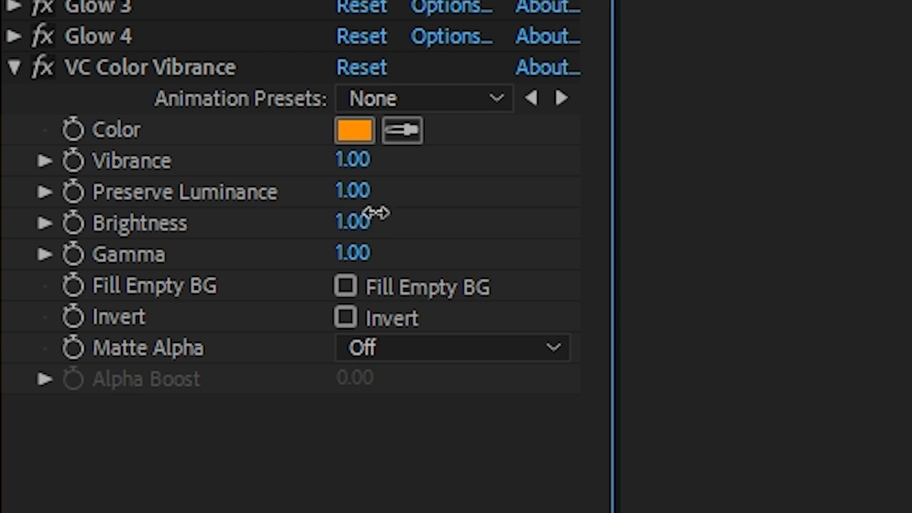
left_click_drag(372, 214, 443, 209)
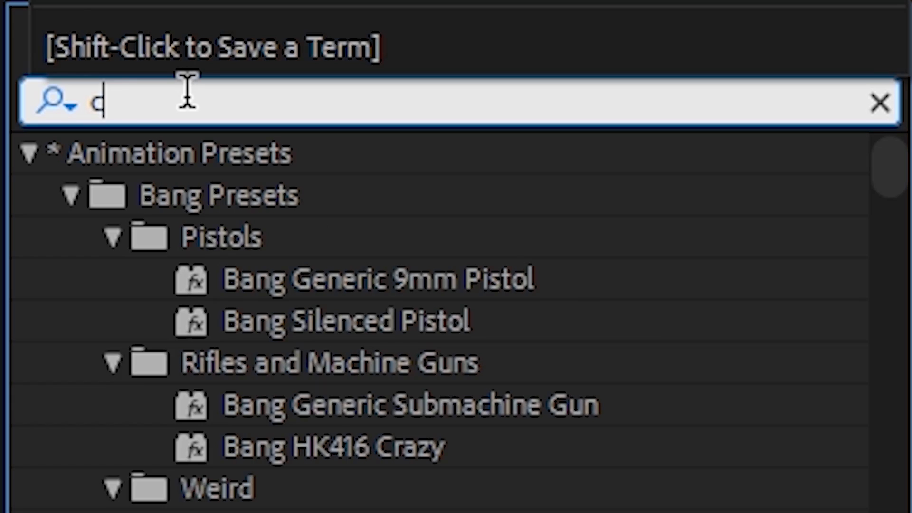
Apply a third Curves effect to Smoke 1 and lower the upper part of its Alpha channel curve
type("urv")
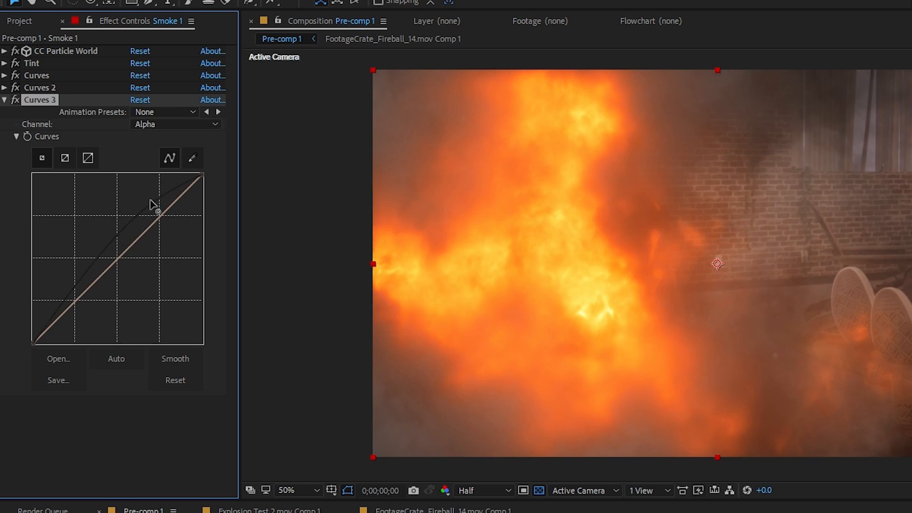
left_click_drag(153, 203, 185, 208)
left_click(175, 124)
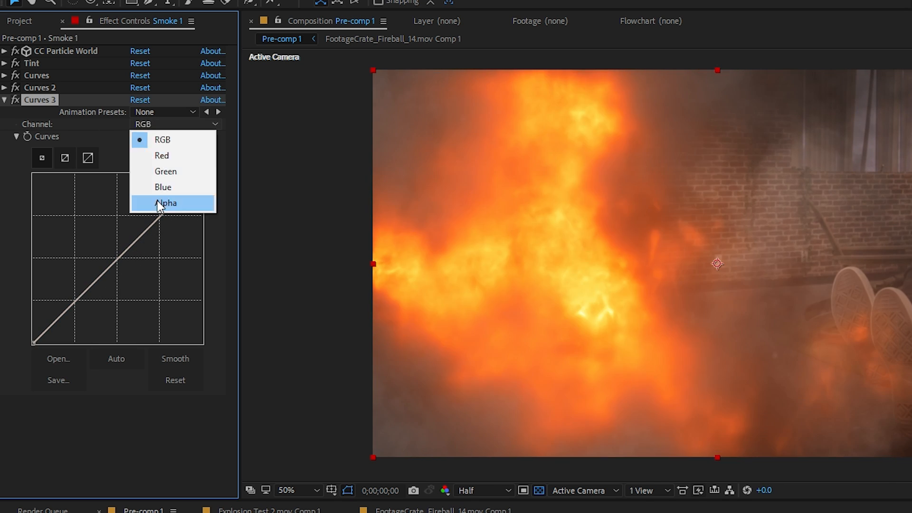
left_click(162, 205)
left_click_drag(150, 225, 152, 258)
left_click(92, 275)
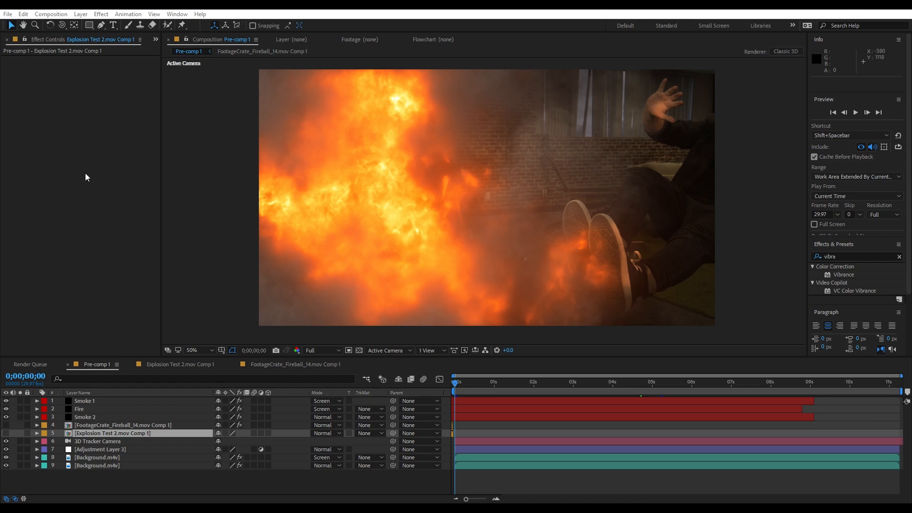
Apply a Curves effect to the Explosion Test 2.mov Comp 1 layer, lowering the shadows and raising the upper part of its RGB curve
right_click(79, 143)
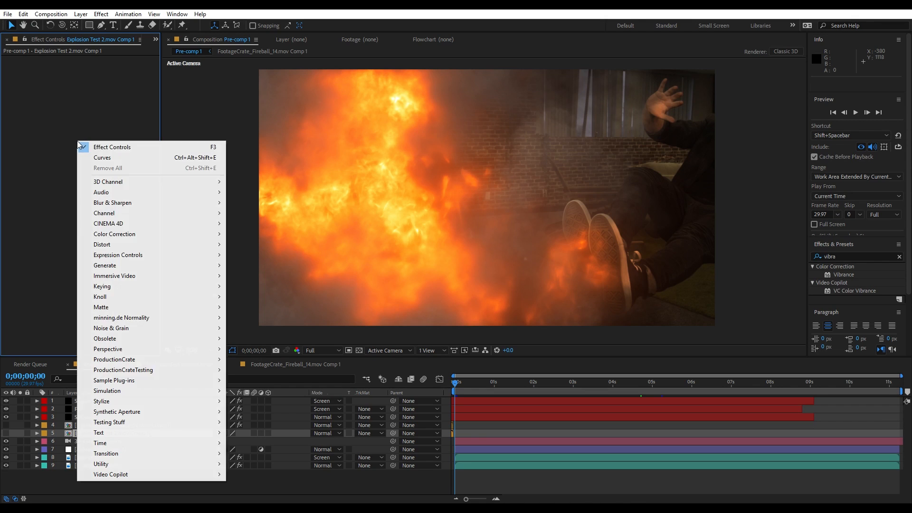
mouse_move(131, 234)
left_click(257, 359)
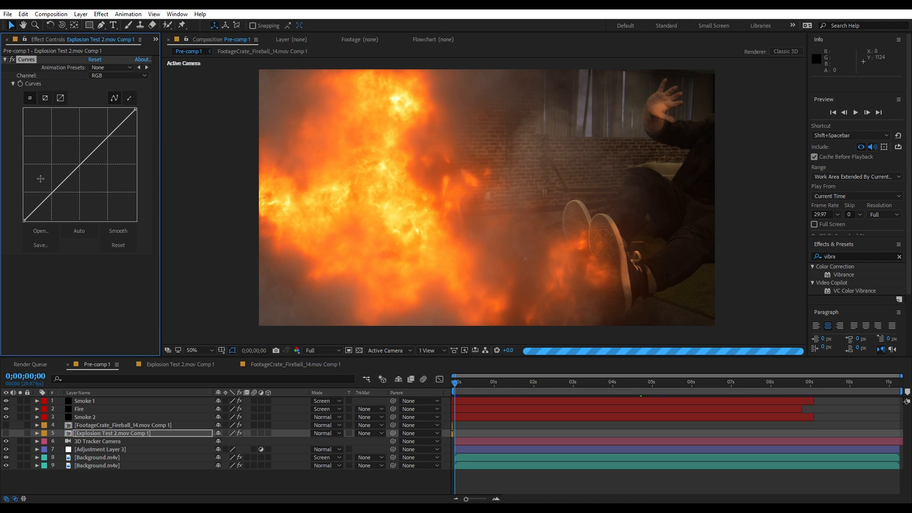
left_click_drag(53, 200, 55, 202)
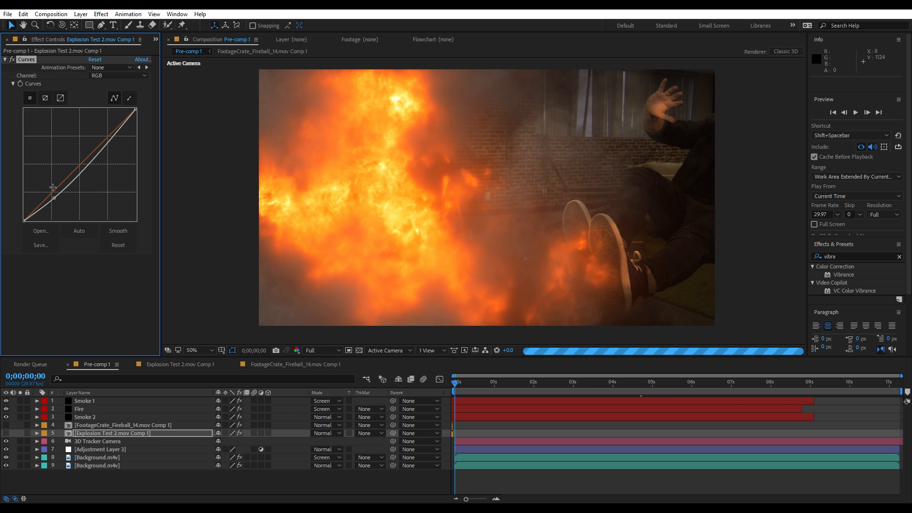
left_click_drag(90, 145, 69, 136)
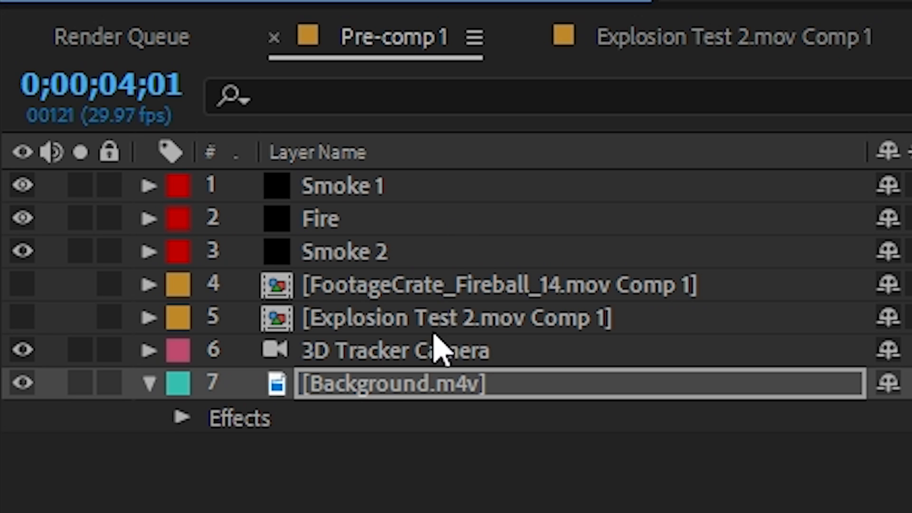
Duplicate the Background.m4v layer, apply Extract to the copy, and raise the Black Point on its Luminance channel
key("ctrl+d")
type("ex")
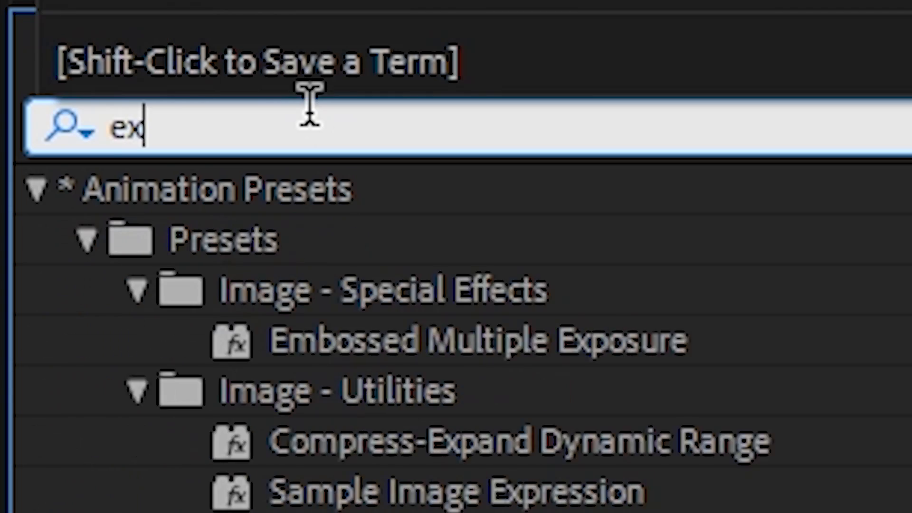
type("tract")
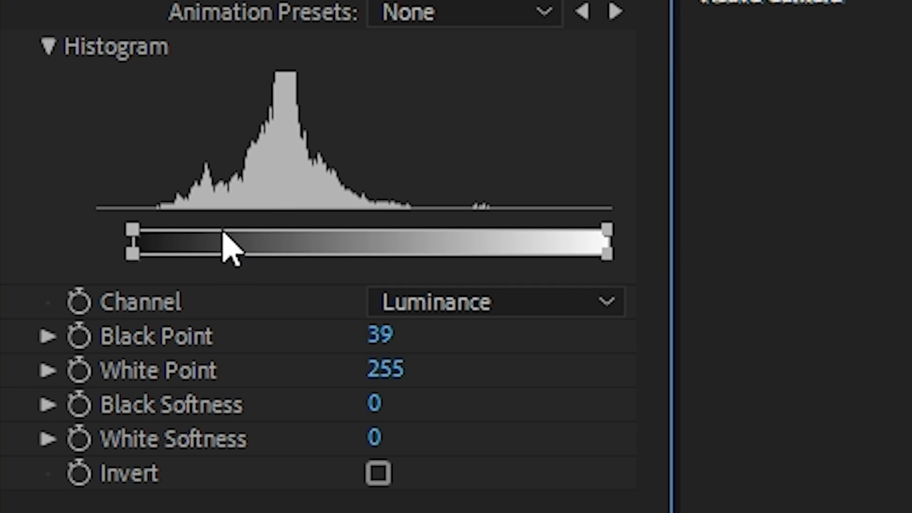
left_click_drag(223, 244, 458, 230)
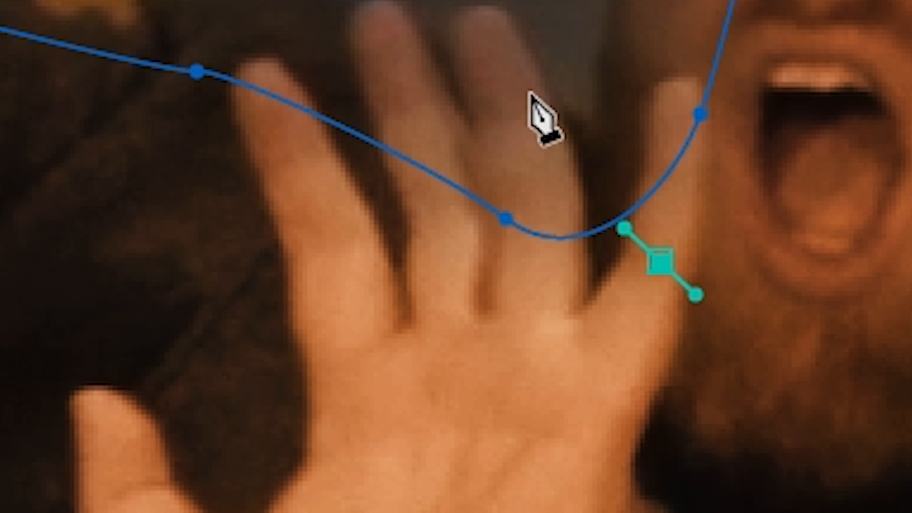
Draw a closed mask around the raised fingers of the man's hand, following the fingertips and the gaps between them
left_click_drag(493, 8, 474, 6)
left_click(440, 46)
left_click_drag(370, 4, 349, 8)
left_click_drag(349, 83, 361, 97)
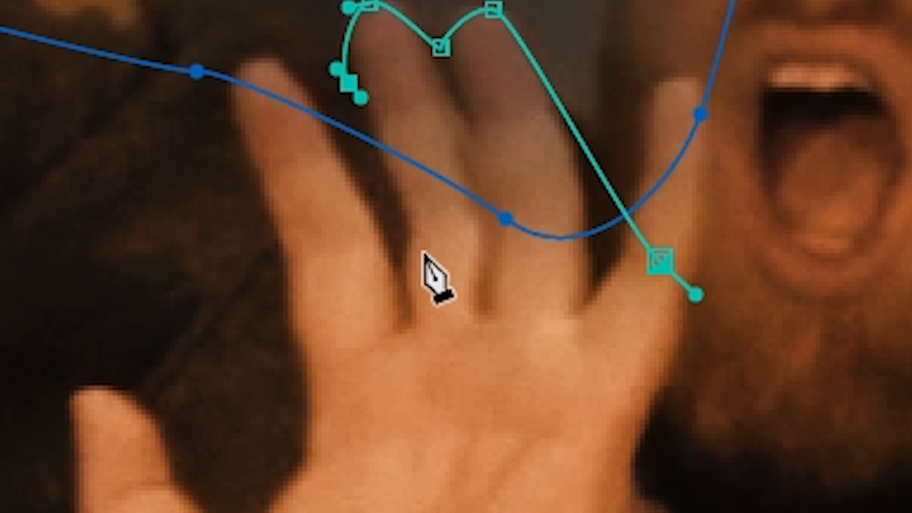
left_click_drag(423, 252, 397, 267)
left_click(262, 41)
left_click_drag(229, 157, 249, 195)
left_click(347, 403)
left_click(659, 260)
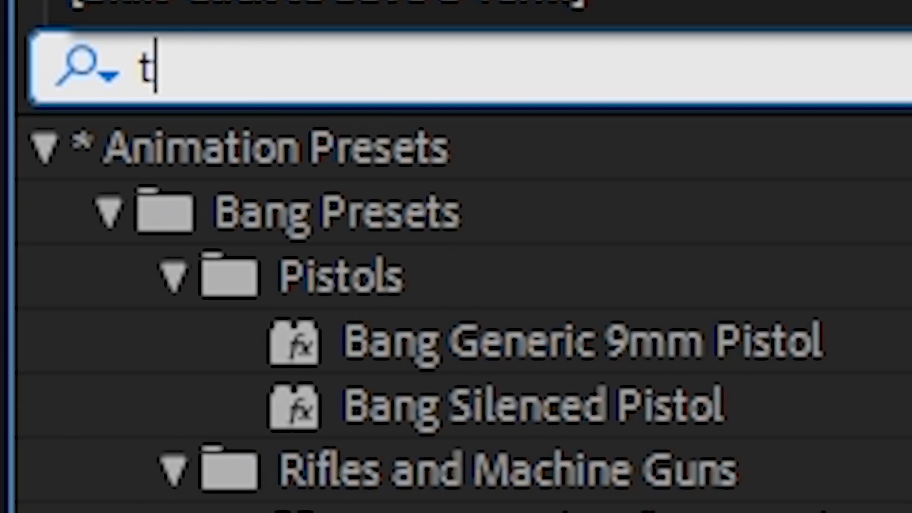
Apply Tritone to the extracted background copy and set its Midtones color to FF8600
type("rit")
left_click(320, 255)
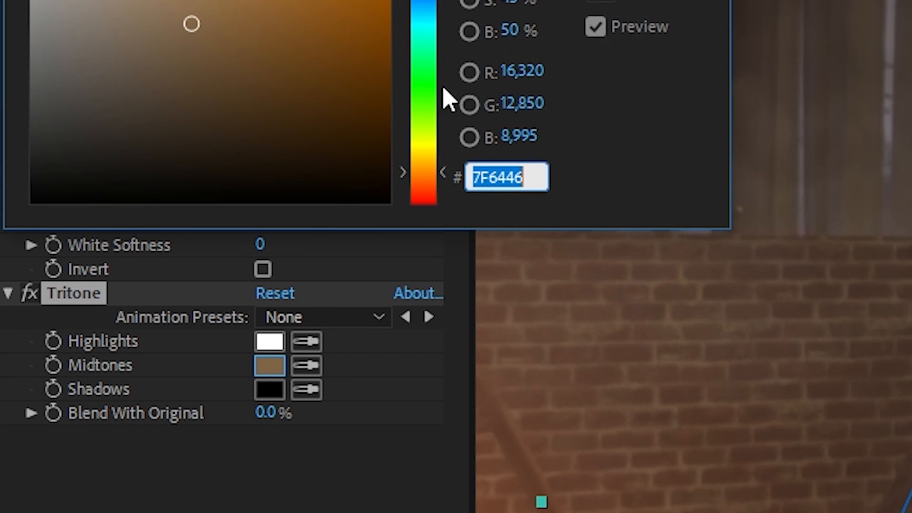
type("FF8600")
left_click_drag(423, 219, 423, 227)
left_click(649, 64)
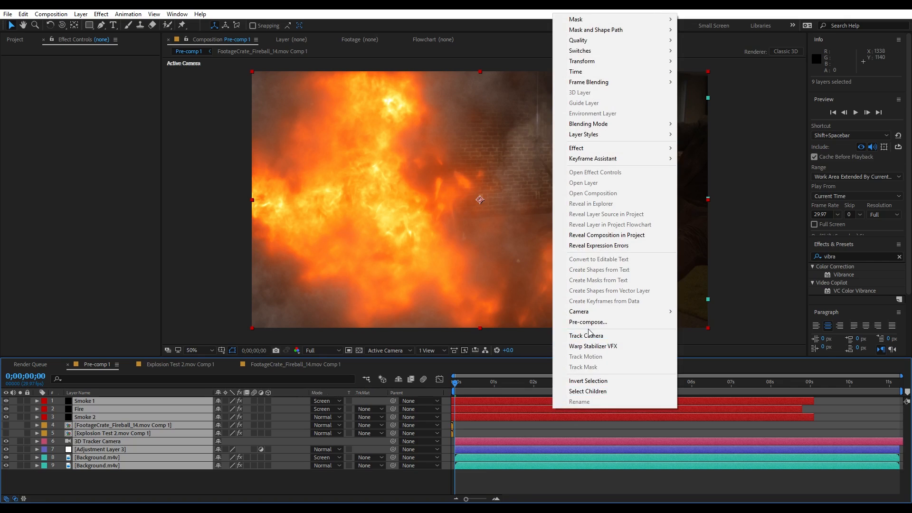
Pre-compose all the selected layers into Pre-comp 4 with their attributes moved, and return to Pre-comp 1
left_click(592, 328)
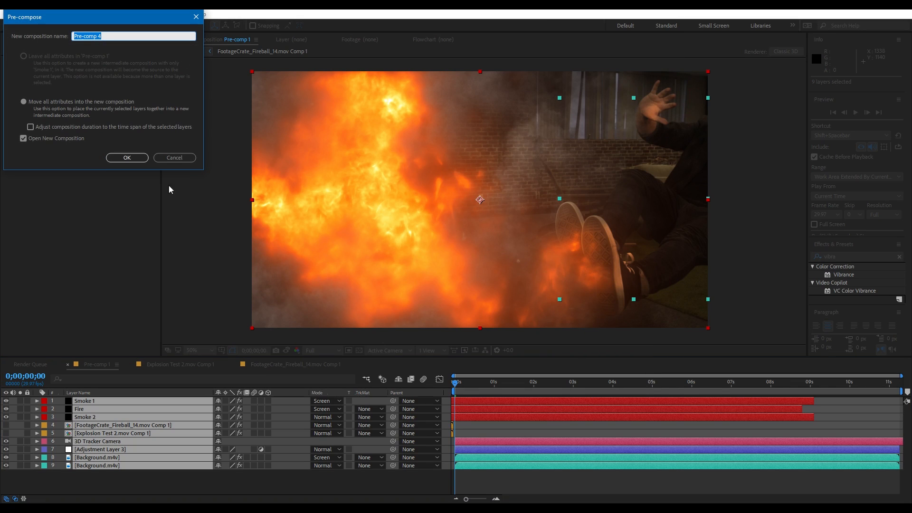
left_click(129, 159)
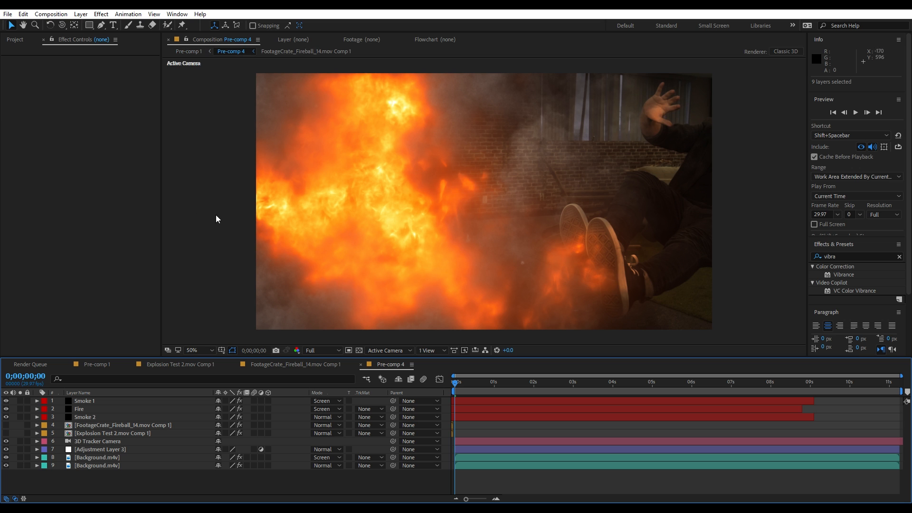
left_click(193, 52)
left_click(544, 424)
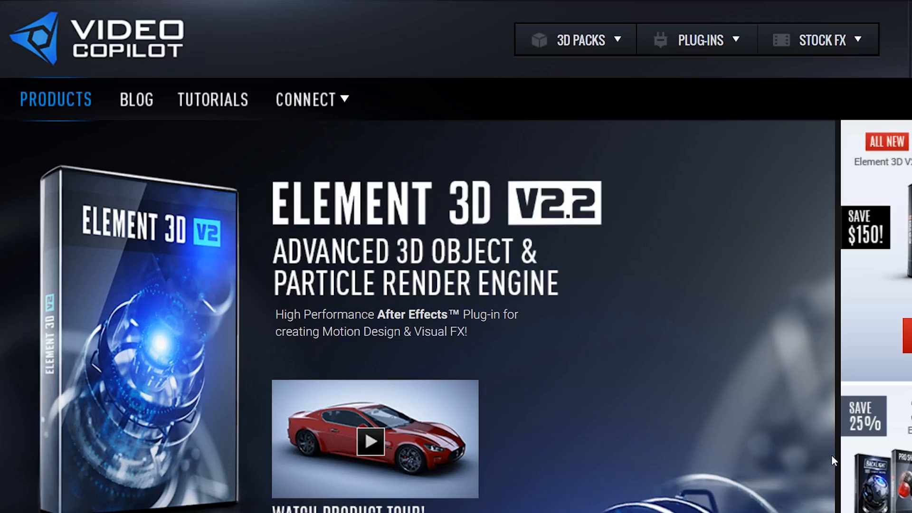
Look through the Element 3D V2.2 product page on the Video Copilot website, down to its top features
scroll(736, 428, "down", 10)
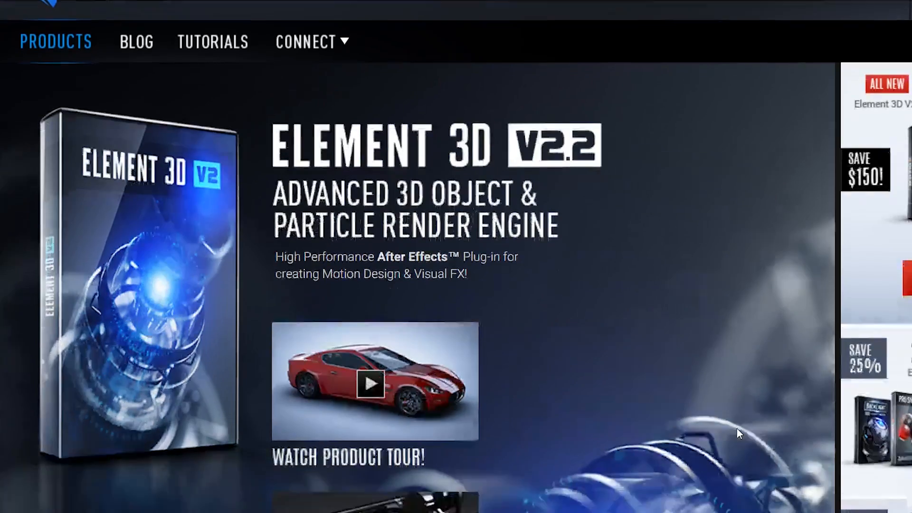
scroll(740, 418, "down", 14)
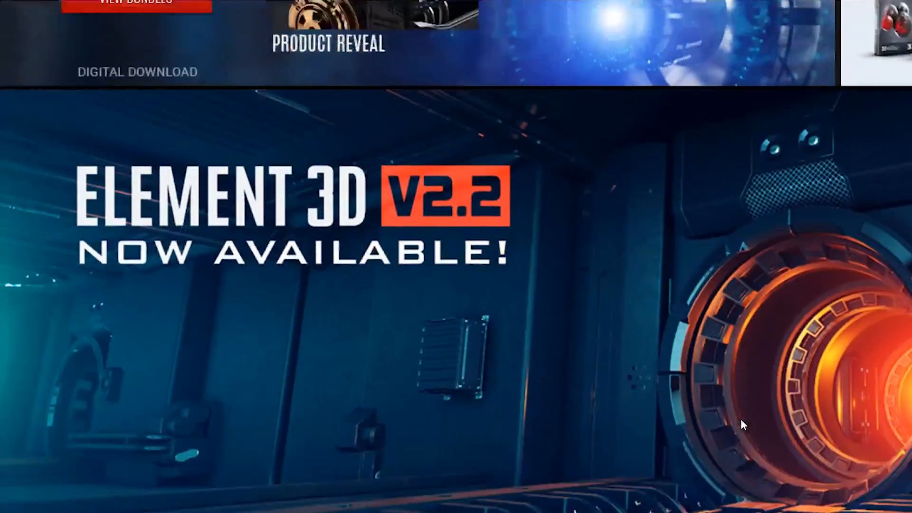
scroll(658, 429, "down", 7)
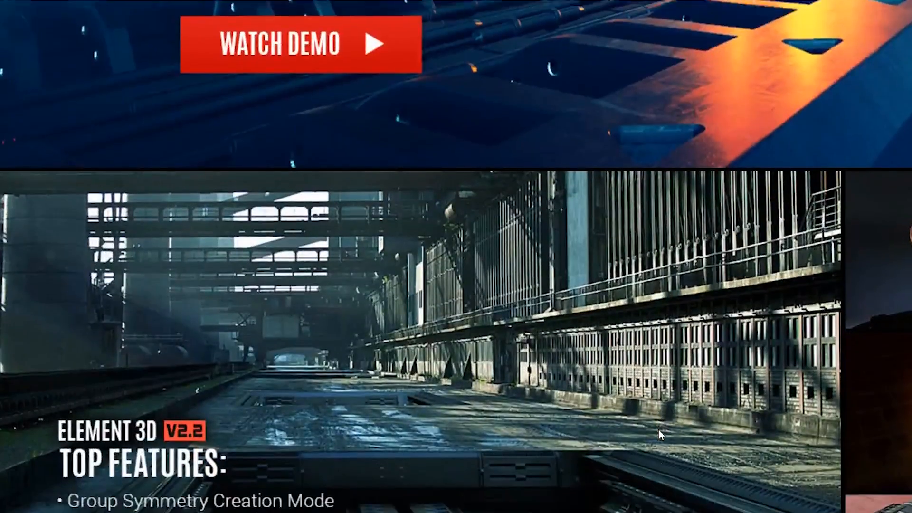
scroll(658, 429, "down", 6)
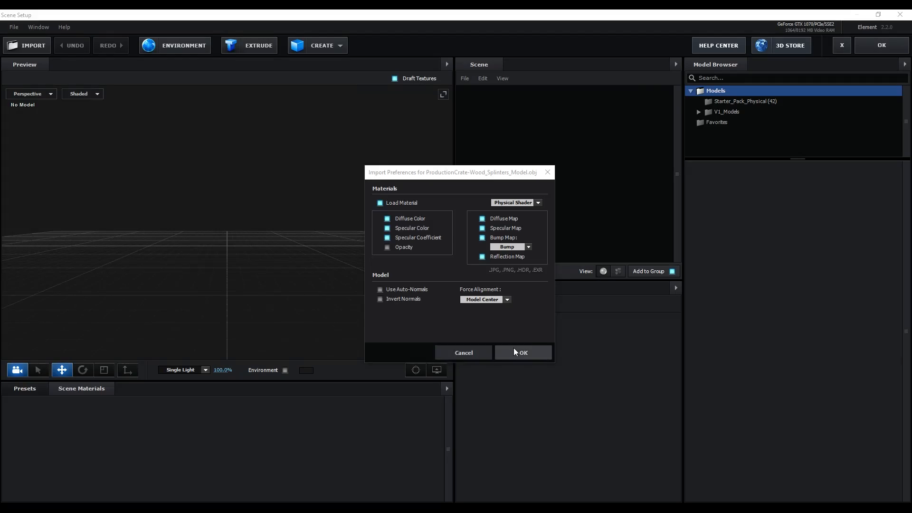
Import the ProductionCrate-Wood_Splinters_Model.obj model into the Element scene with Physical Shader materials and Model Center alignment
left_click(514, 353)
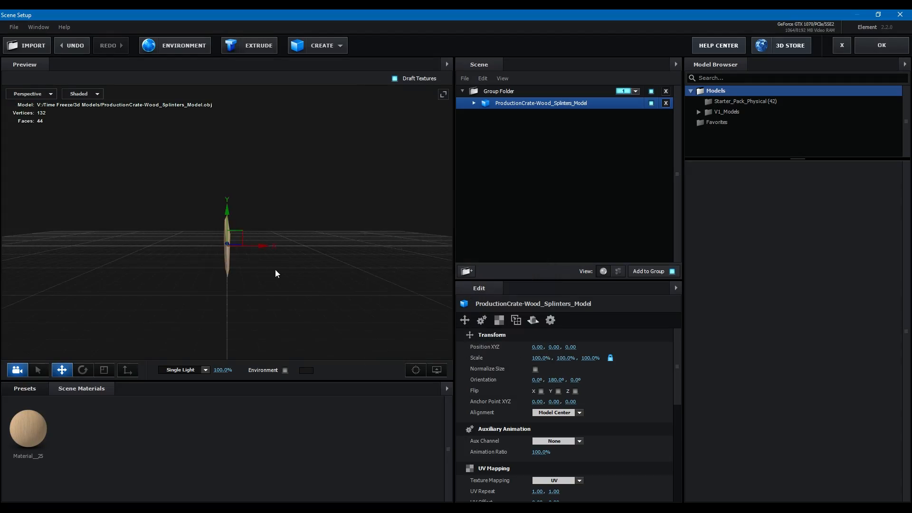
left_click_drag(275, 269, 378, 239)
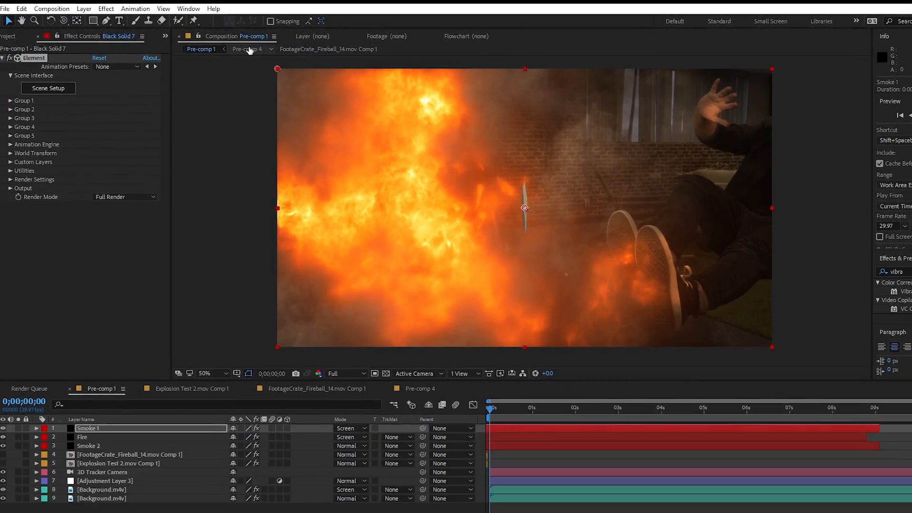
Copy the 3D Tracker Camera layer from Pre-comp 4 into Pre-comp 1
left_click(112, 493)
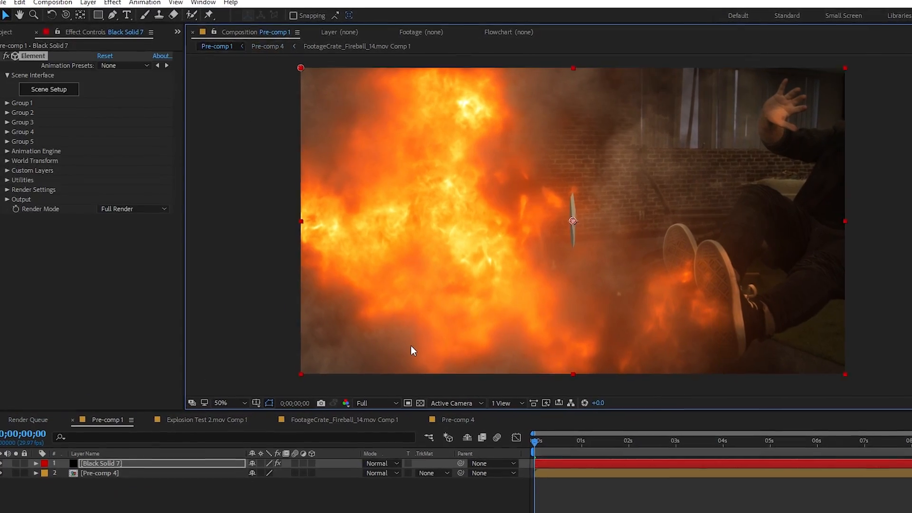
left_click_drag(527, 433, 570, 433)
left_click_drag(614, 463, 911, 487)
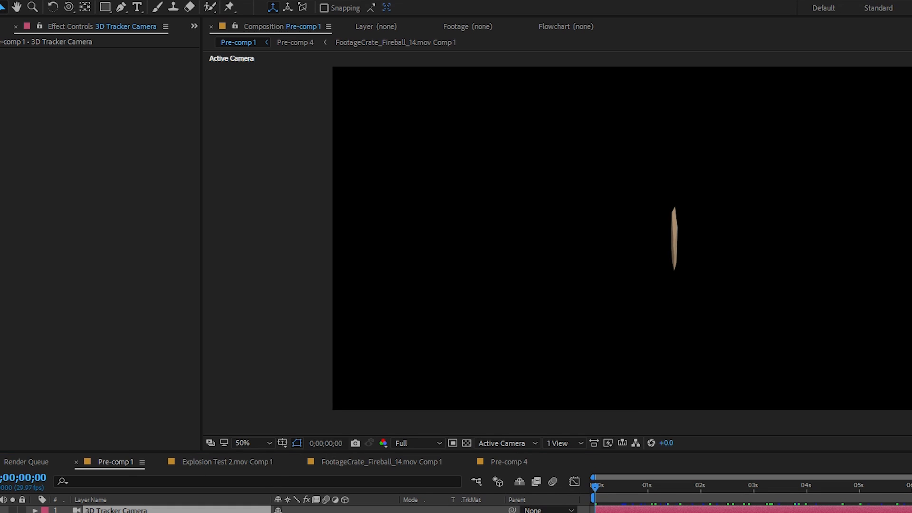
Replicate the splinter in Element Group 1 with a Particle Count of 116, a Sphere replicator shape and a Shape Scale of 38.50
left_click(114, 512)
left_click(2, 106)
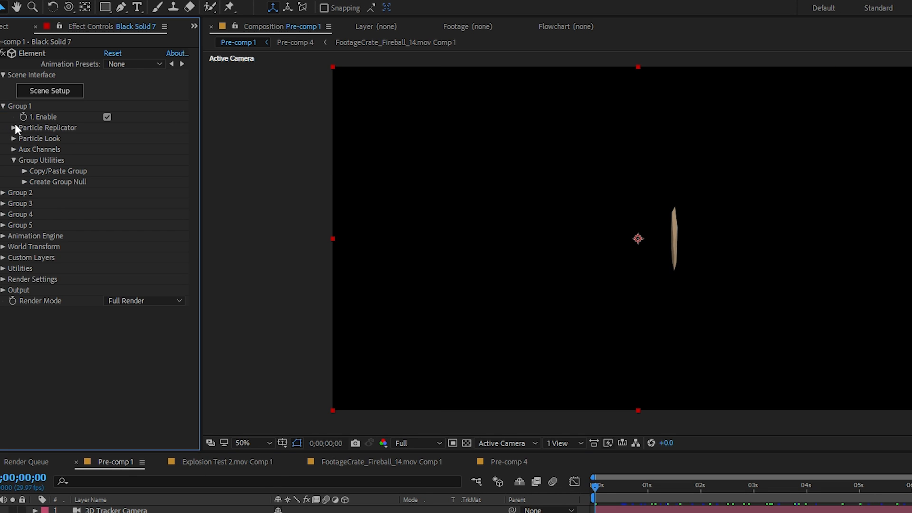
left_click(14, 128)
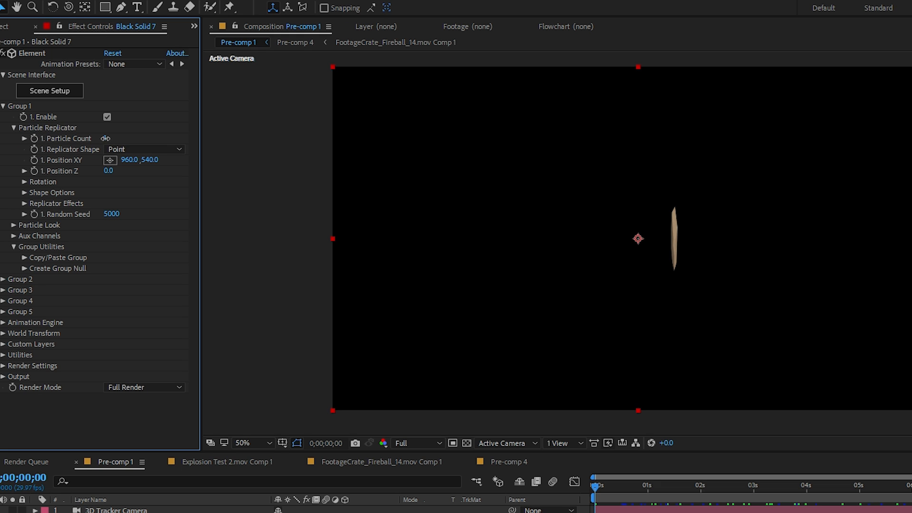
left_click(162, 150)
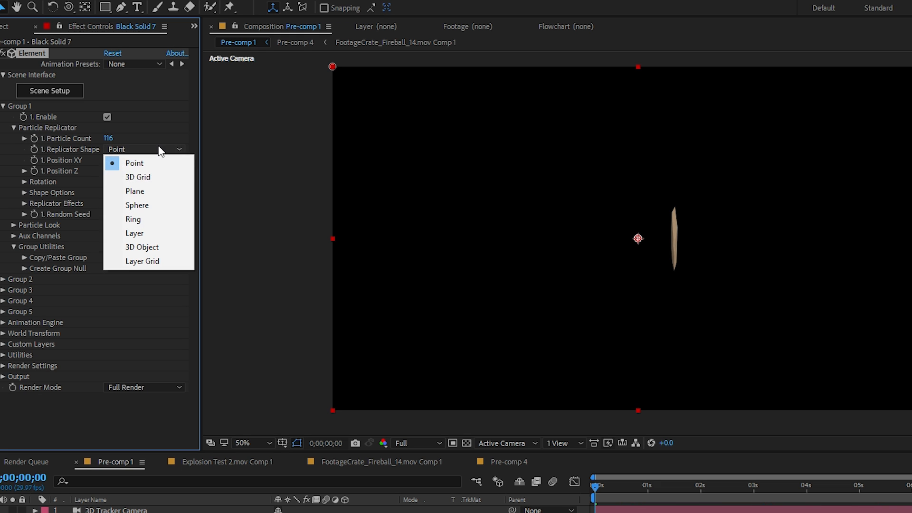
left_click(142, 205)
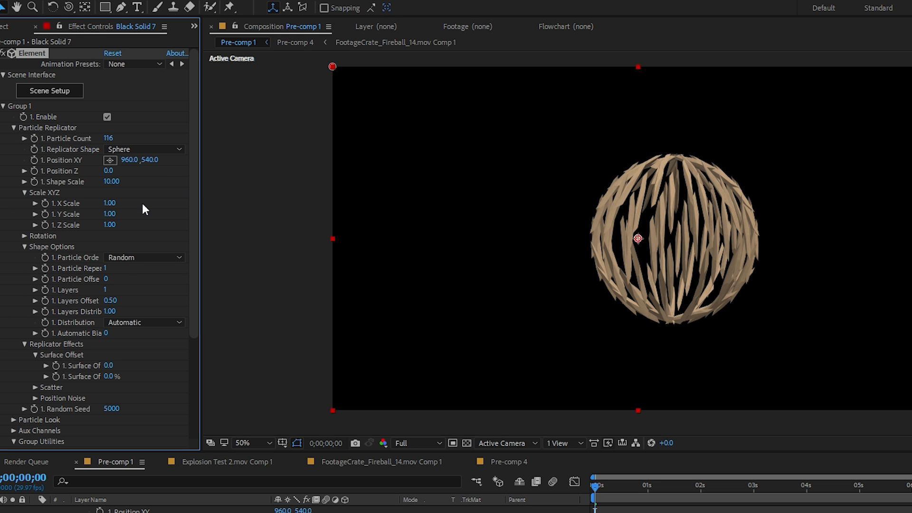
left_click_drag(132, 181, 167, 265)
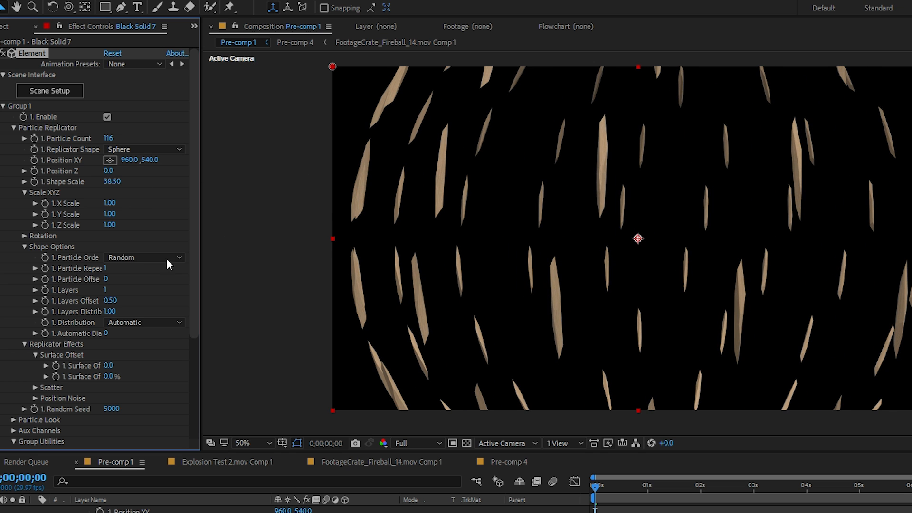
Set the Group 1 Scatter to 37.1, Particle Size to 3.50 with 100% size randomness, and Particle Count to 1559
scroll(156, 274, "down", 3)
left_click(36, 330)
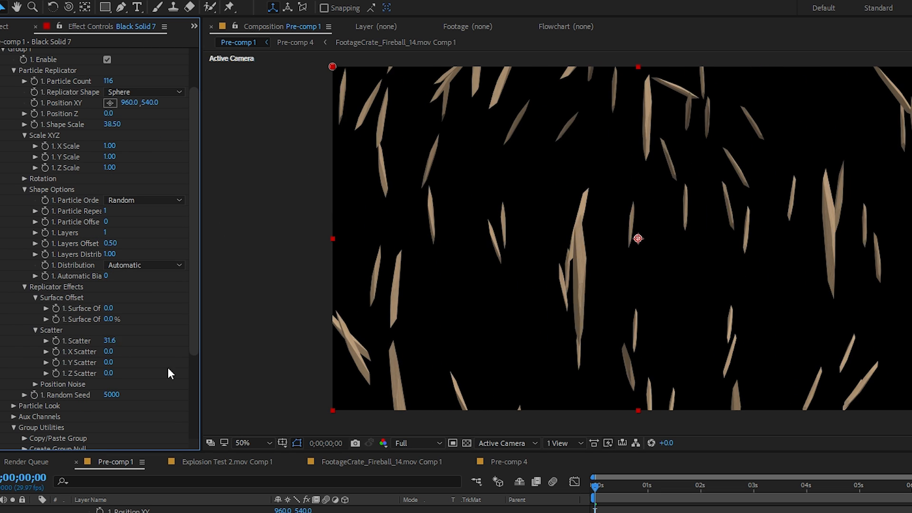
left_click(15, 406)
scroll(28, 389, "down", 5)
scroll(105, 190, "up", 8)
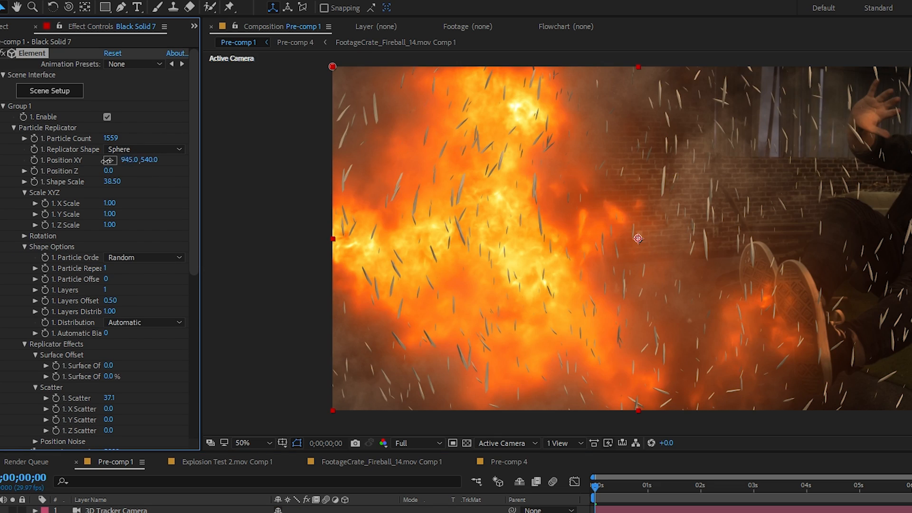
Move the Group 1 replicator to Position XY 84, 923 and Position Z 760
left_click(109, 160)
left_click(411, 361)
left_click_drag(108, 171, 50, 170)
Set the Position Noise amount of the Group 1 replicator to 1000
scroll(64, 206, "down", 1)
scroll(65, 211, "down", 2)
left_click(35, 355)
left_click_drag(155, 375, 736, 348)
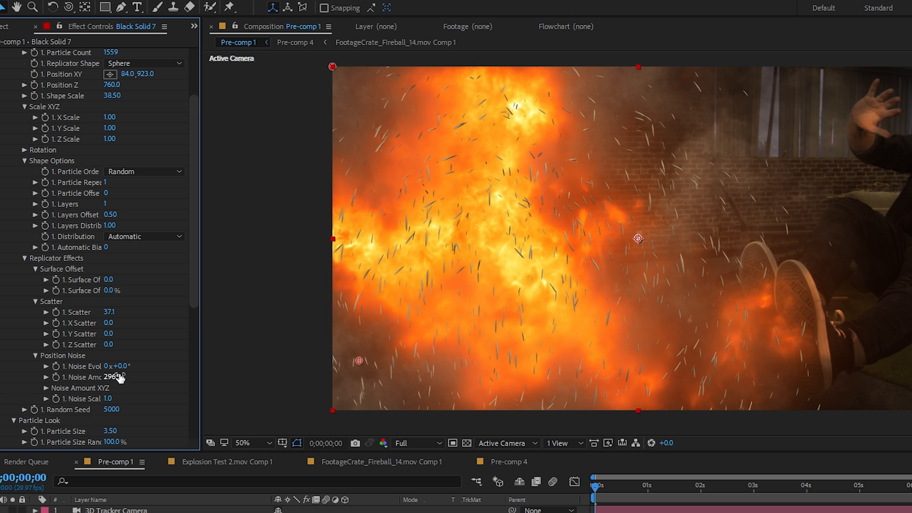
type("1000")
key("Return")
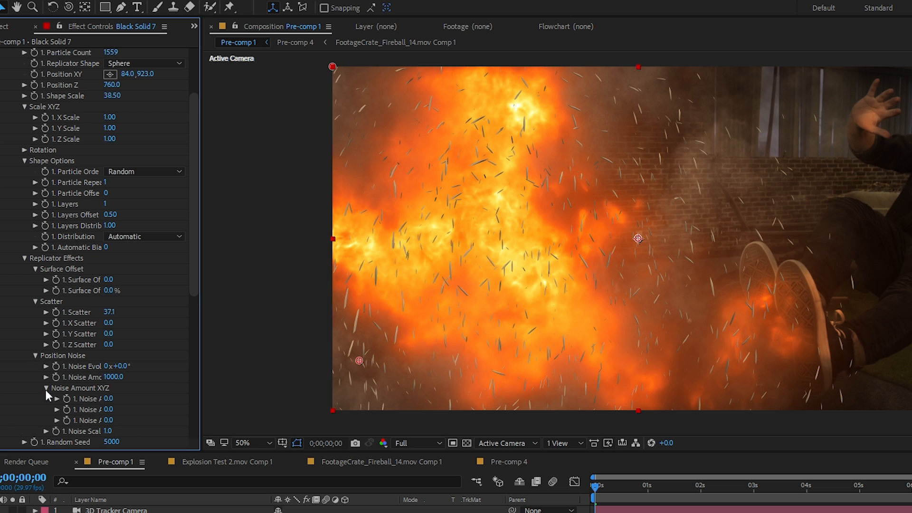
Set the X, Y and Z values of the Group 1 Noise Amount XYZ to 1000 each
left_click_drag(108, 399, 114, 403)
type("1000")
key("Tab")
type("1000")
key("Tab")
type("1000")
key("Return")
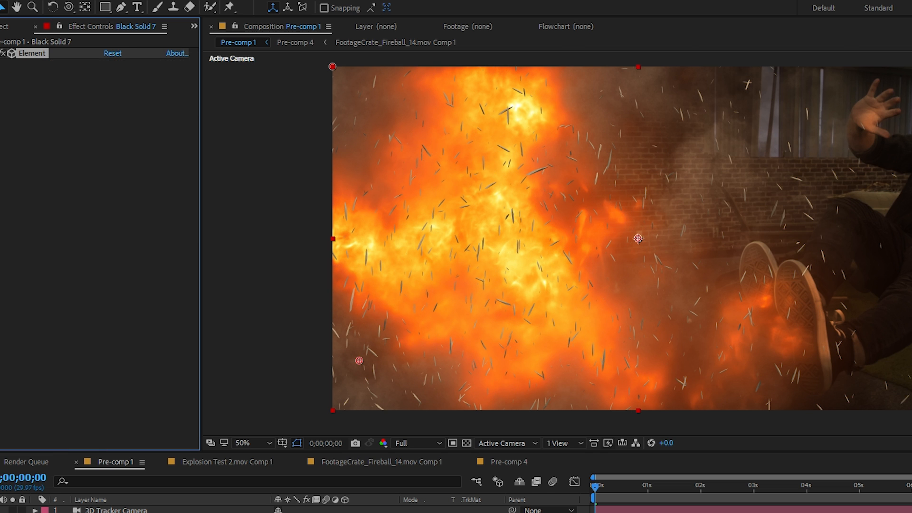
Create a Point light with the orange-red color FF3000 to light the splinters
left_click(35, 15)
mouse_move(33, 47)
left_click(563, 110)
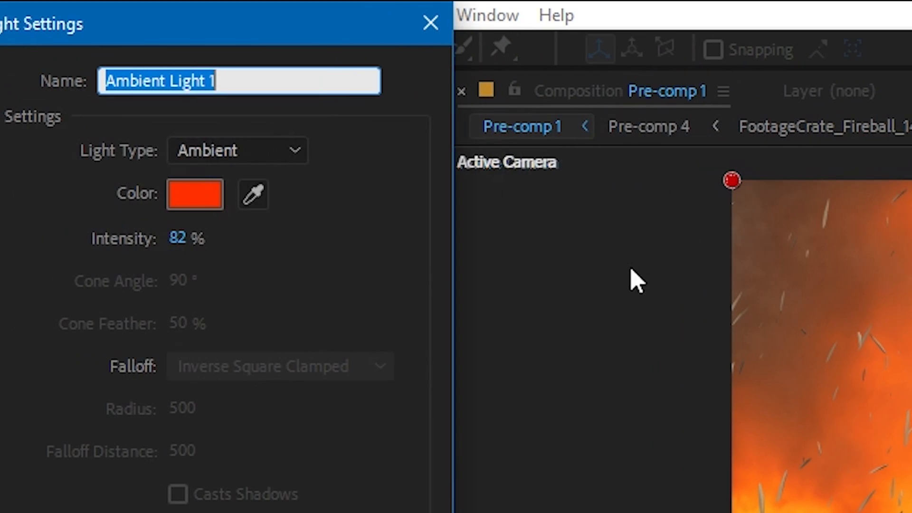
left_click(214, 194)
left_click(434, 418)
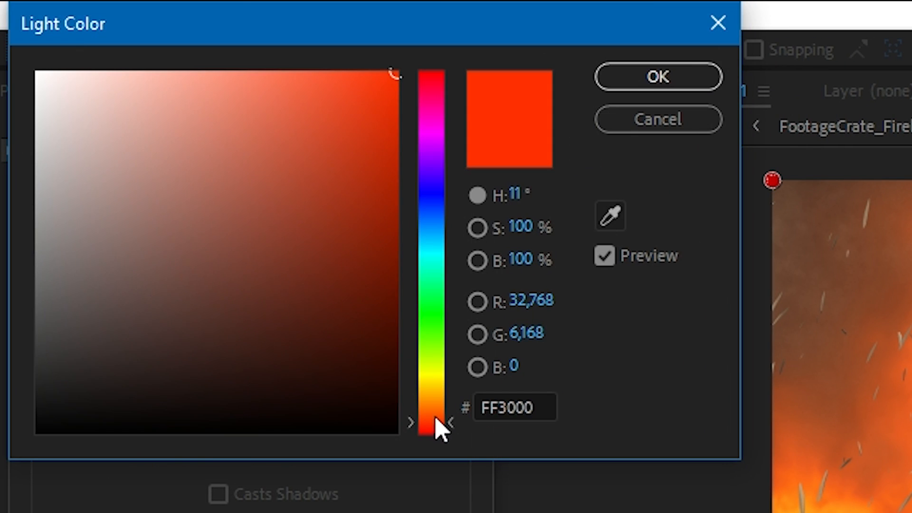
left_click(650, 77)
left_click(277, 150)
left_click(292, 239)
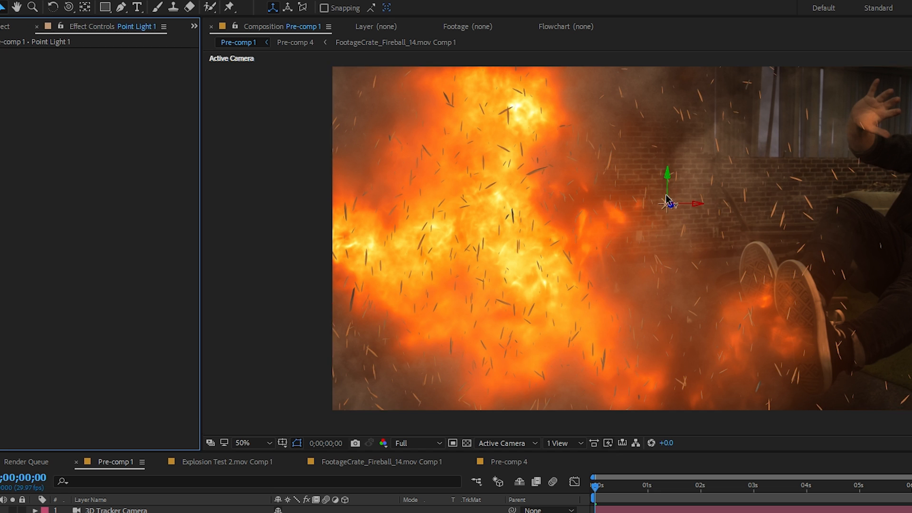
Move Point Light 1 down into the lower part of the fireball so it lights the splinters from there
left_click_drag(667, 201, 464, 386)
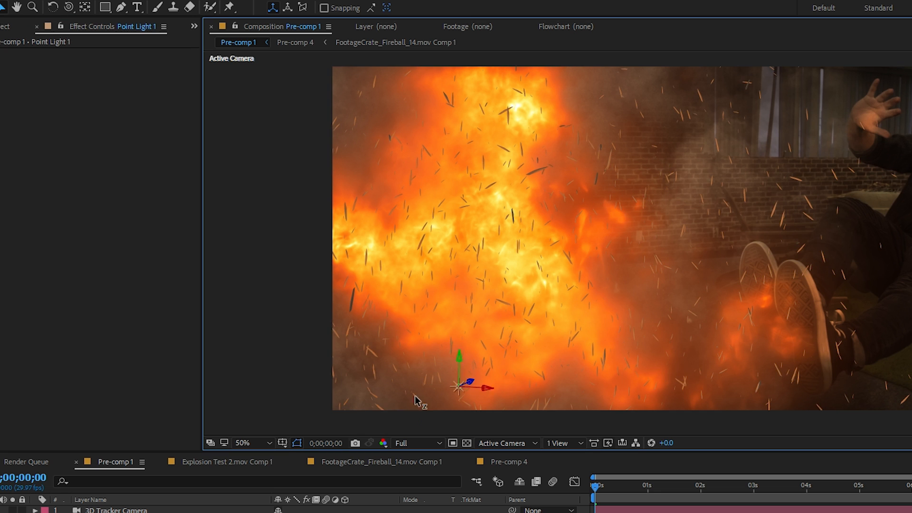
left_click_drag(627, 311, 505, 300)
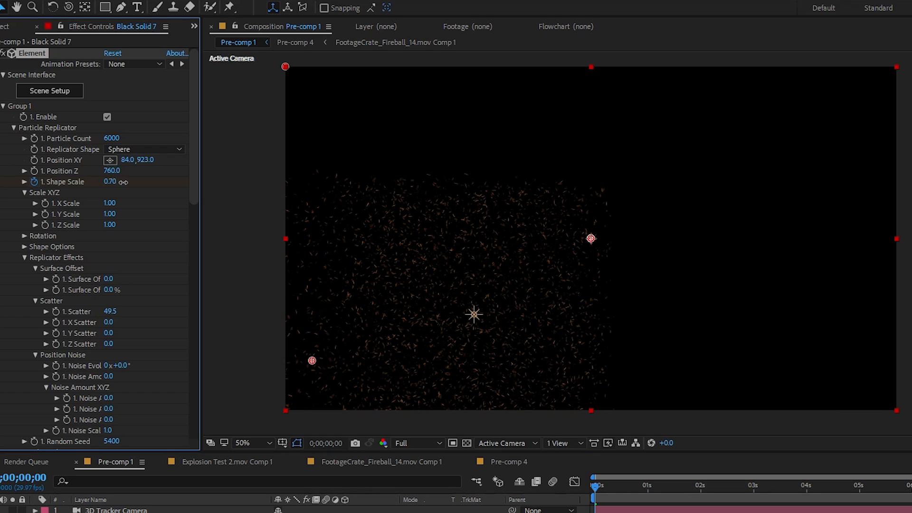
Increase the Shape Scale of the Group 1 replicator to spread the splinters farther outward
left_click_drag(139, 184, 549, 212)
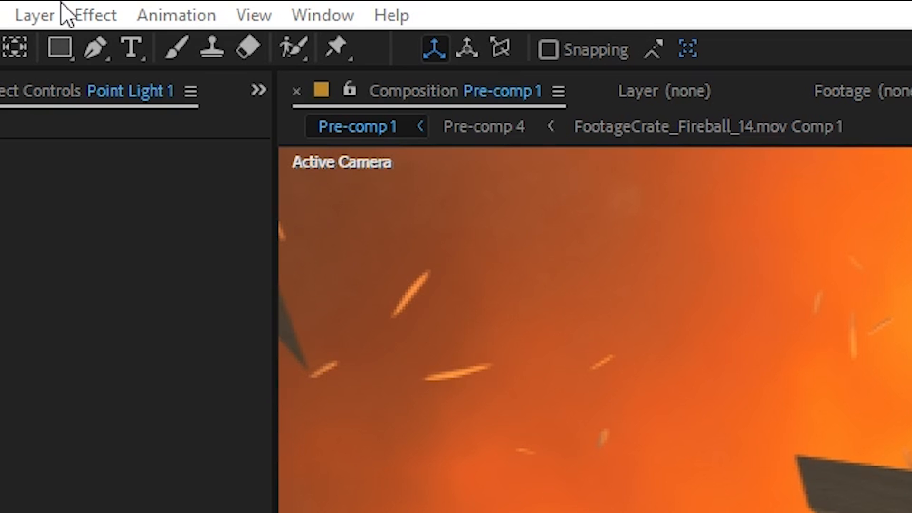
Add an Ambient light with an orange color and 82% intensity to the splinter composition
left_click(43, 14)
mouse_move(55, 45)
left_click(657, 116)
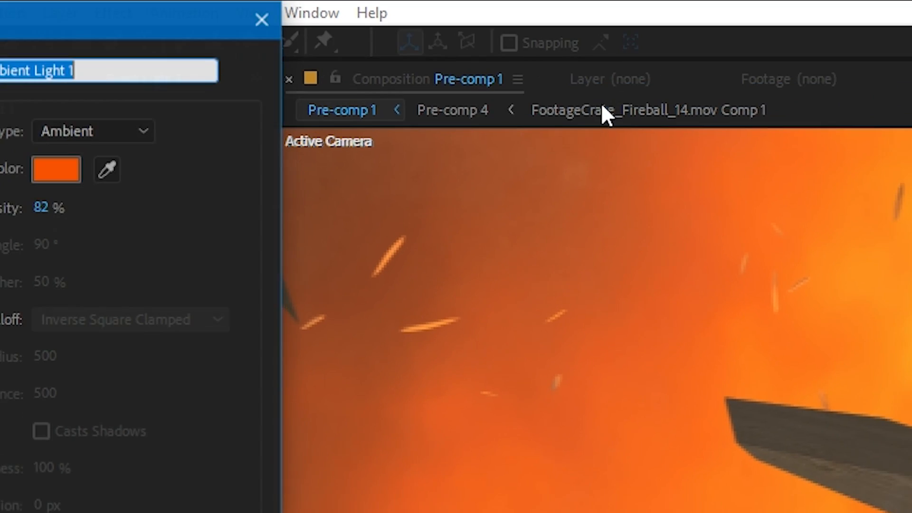
left_click_drag(35, 15, 489, 166)
left_click(535, 297)
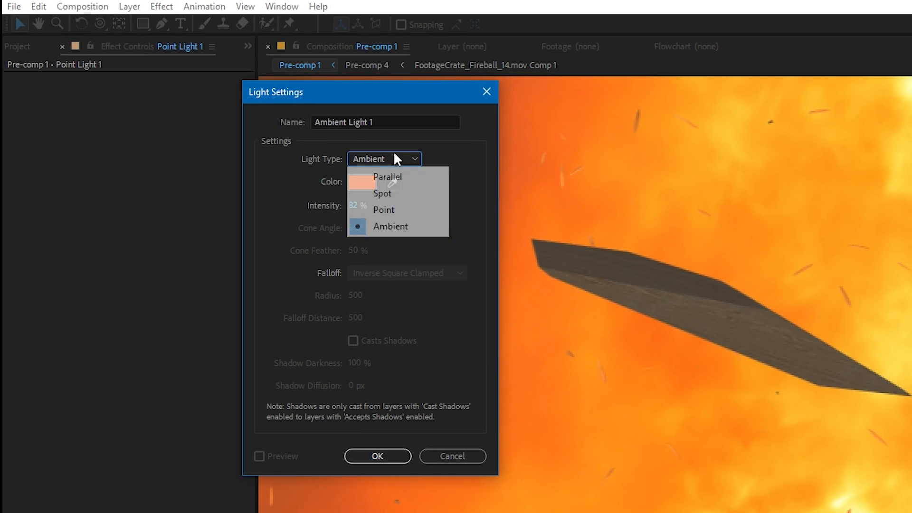
left_click(426, 228)
left_click(377, 455)
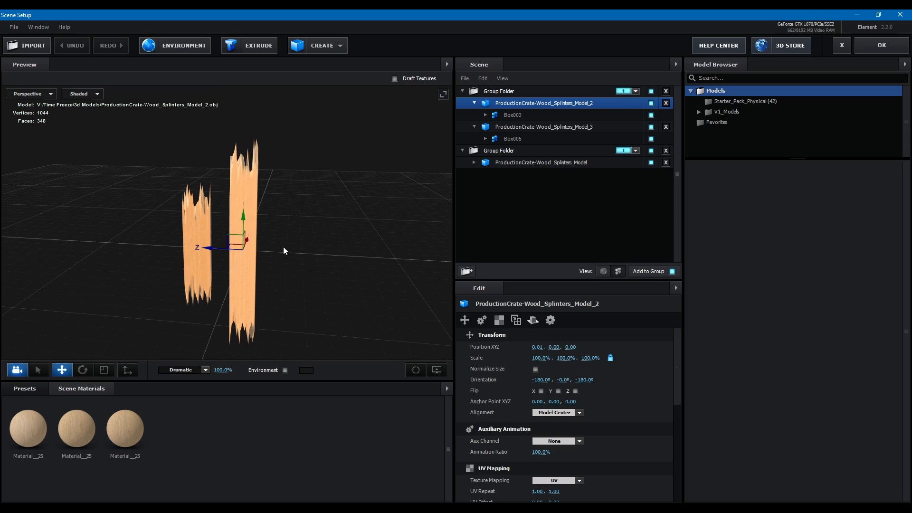
left_click_drag(283, 247, 244, 240)
scroll(245, 240, "up", 3)
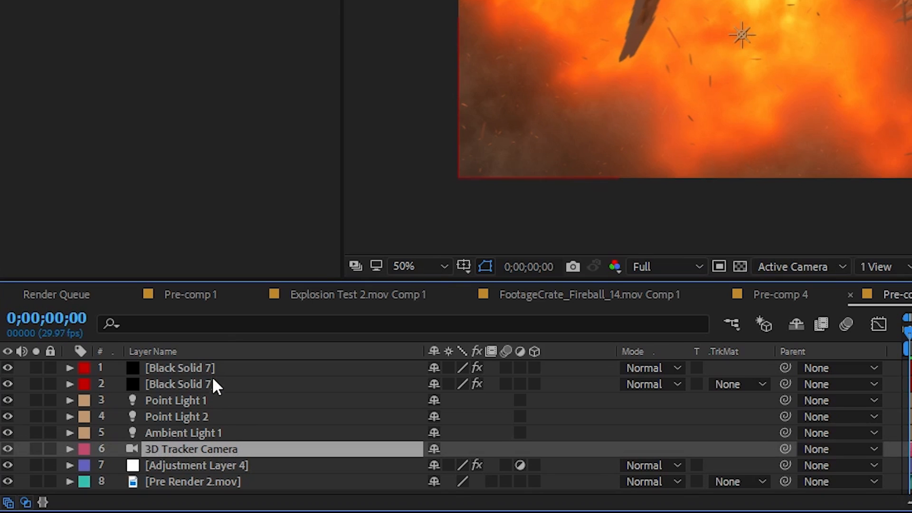
Select the layers from 3D Tracker Camera up to the topmost Black Solid 7 and open their layer options
left_click(211, 367, "shift")
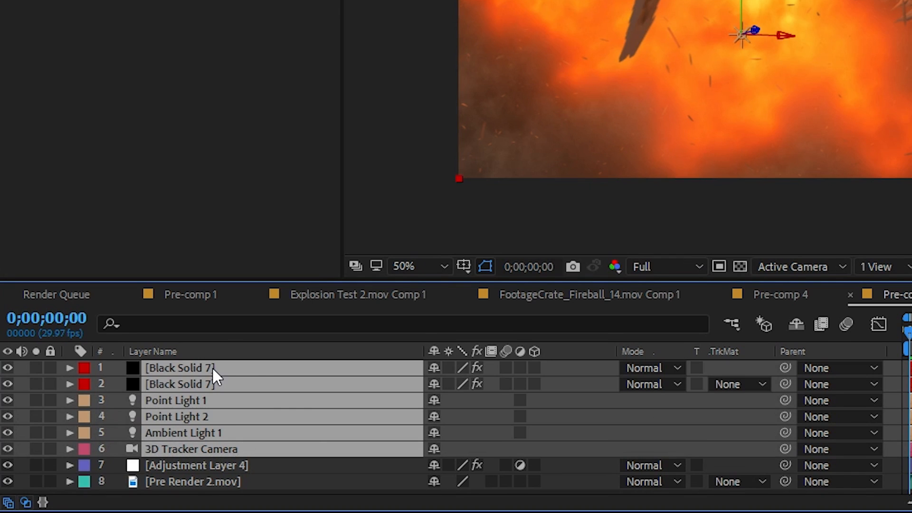
right_click(212, 366)
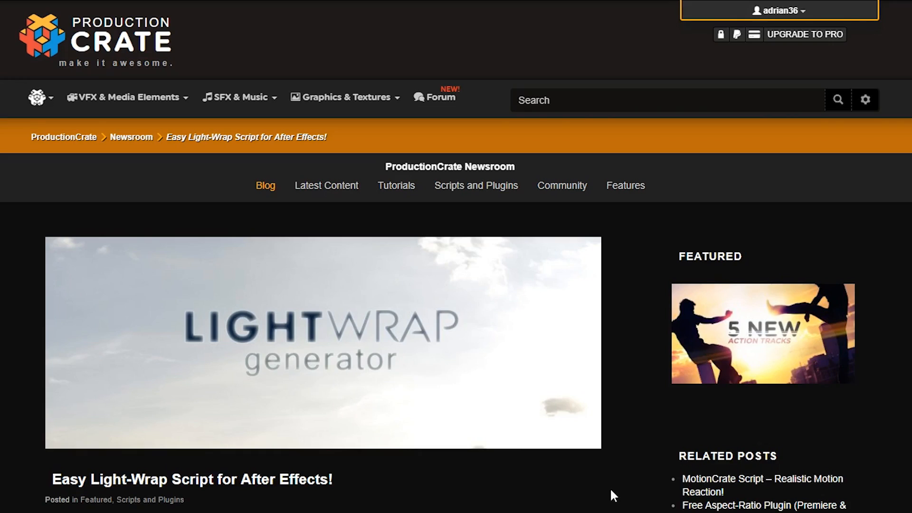
Review the before-and-after examples on the ProductionCrate Light-Wrap script page in the browser
scroll(603, 499, "down", 6)
scroll(599, 508, "down", 15)
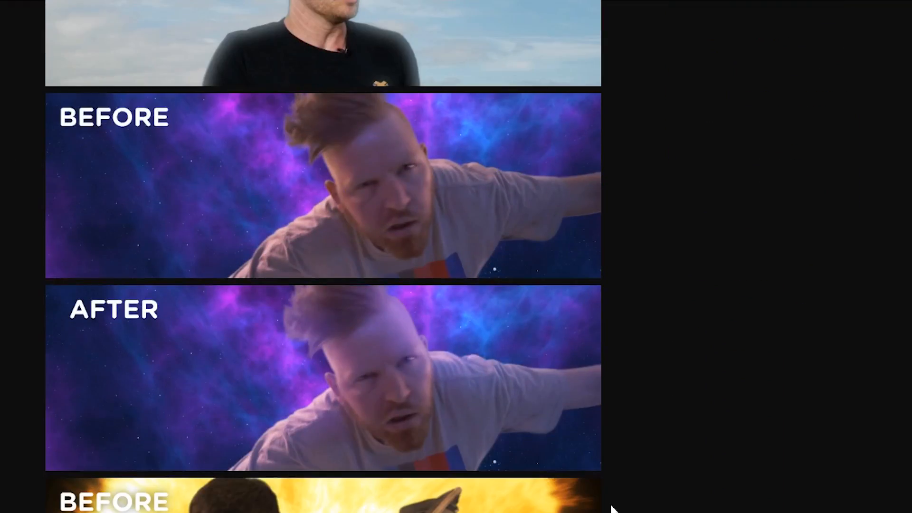
scroll(329, 500, "up", 5)
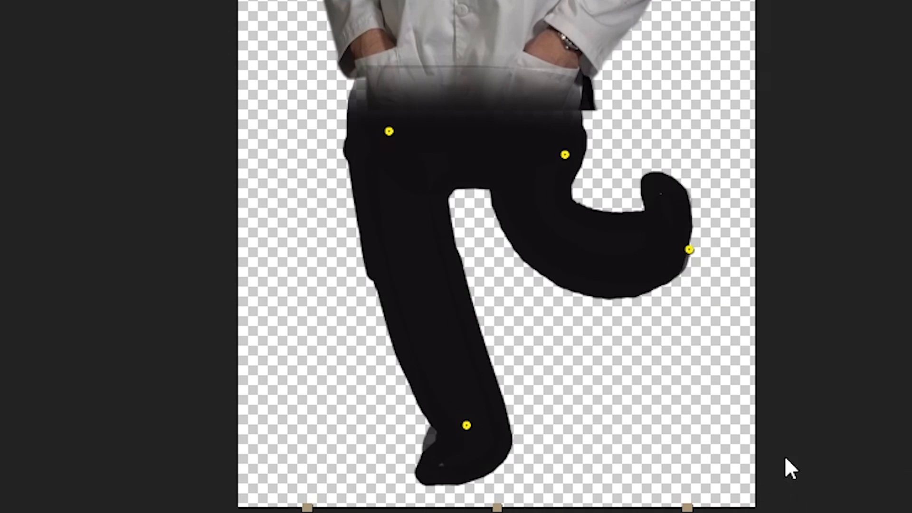
Pull the puppet pin on the bent leg's foot down and inward, and enable motion blur for the composition
left_click_drag(689, 249, 638, 349)
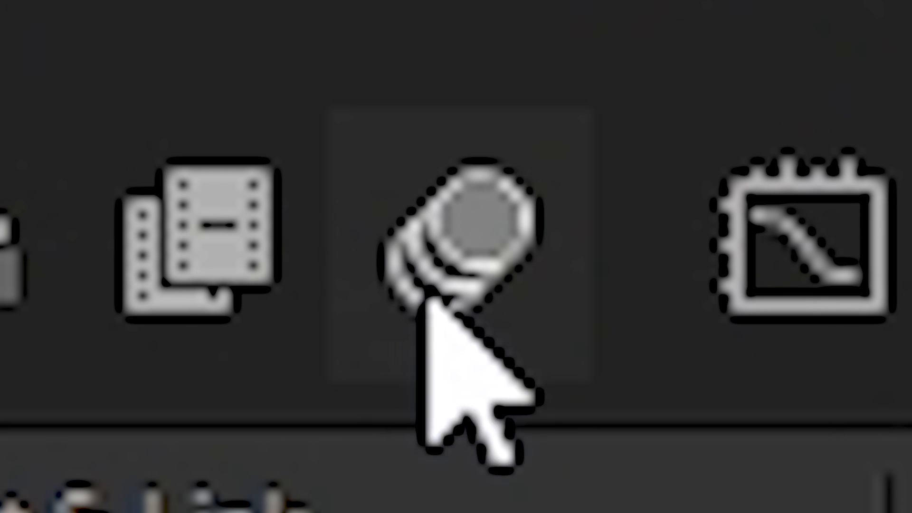
left_click(446, 332)
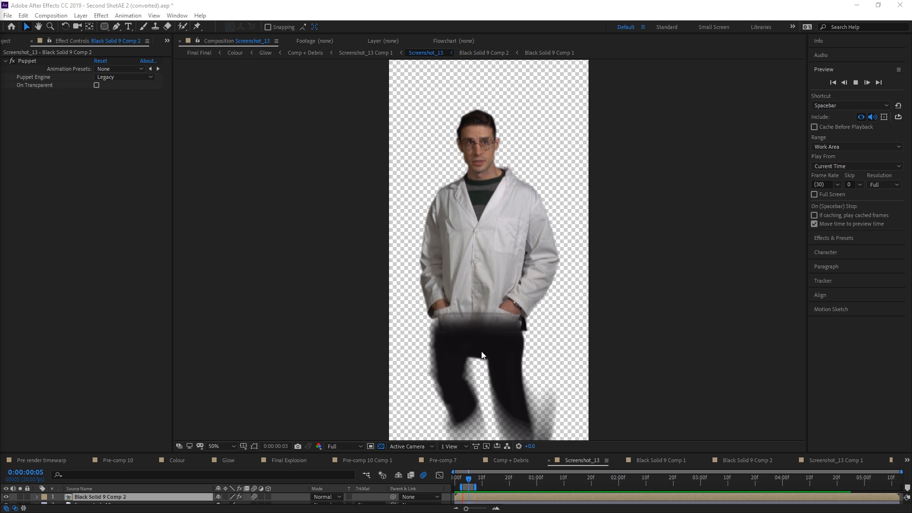
left_click_drag(481, 362, 476, 339)
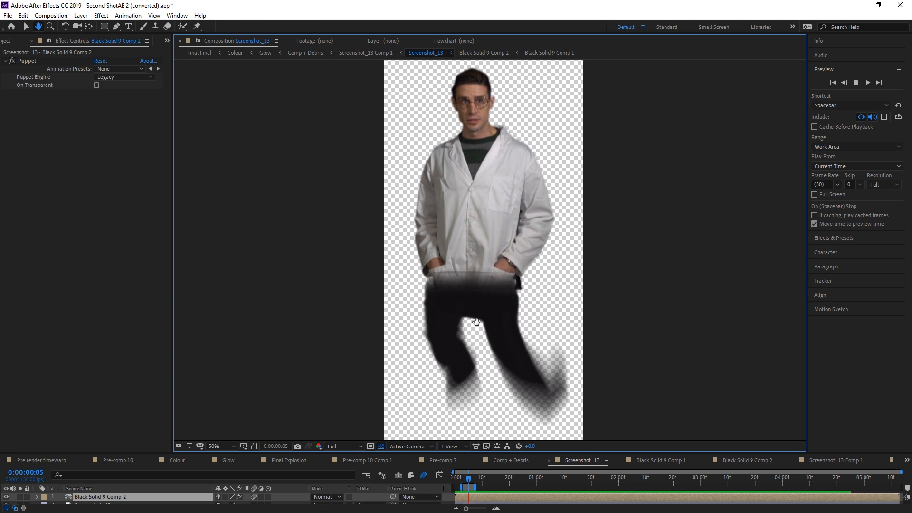